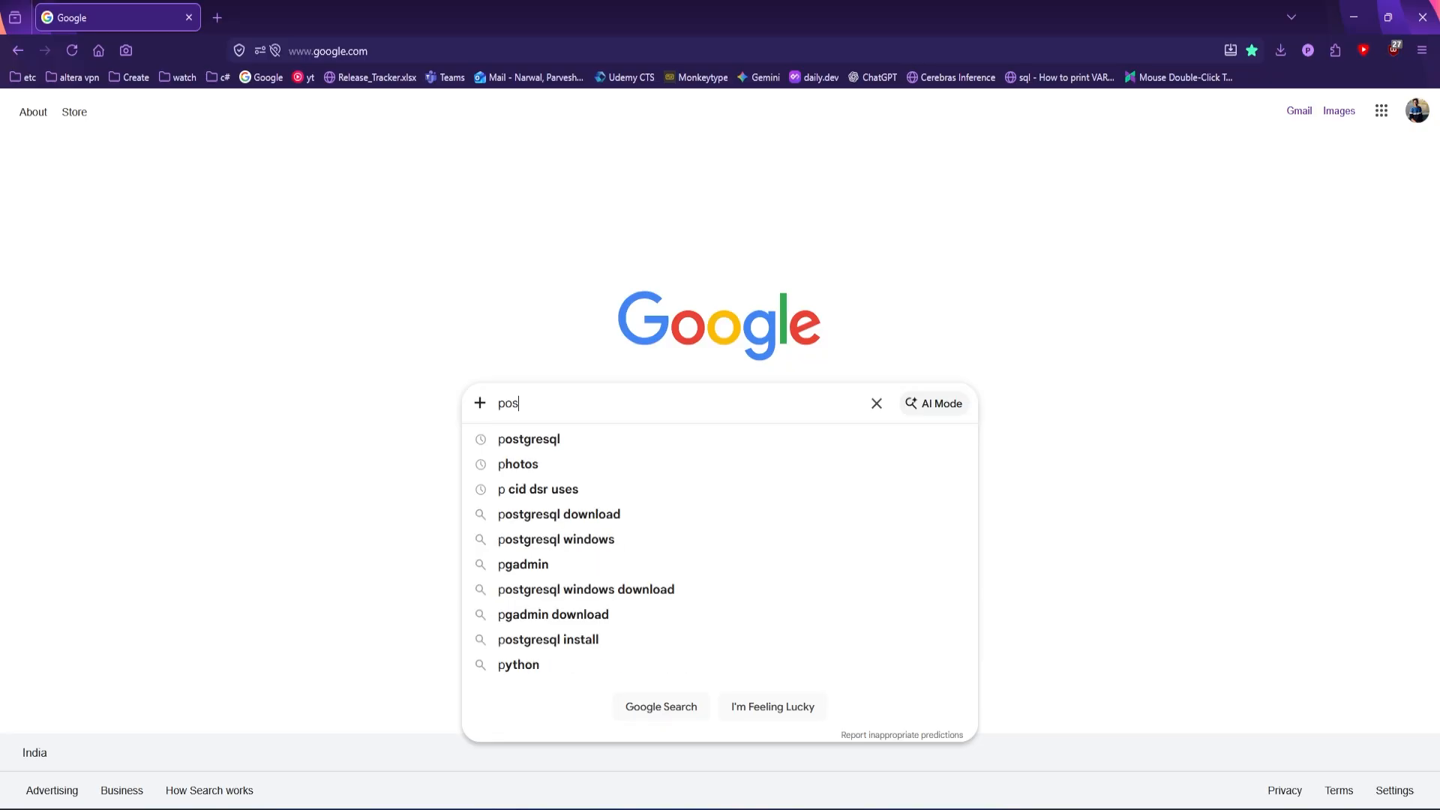
Search Google for "postgresql download" and open the Windows installers page on postgresql.org
text(tgresql download)
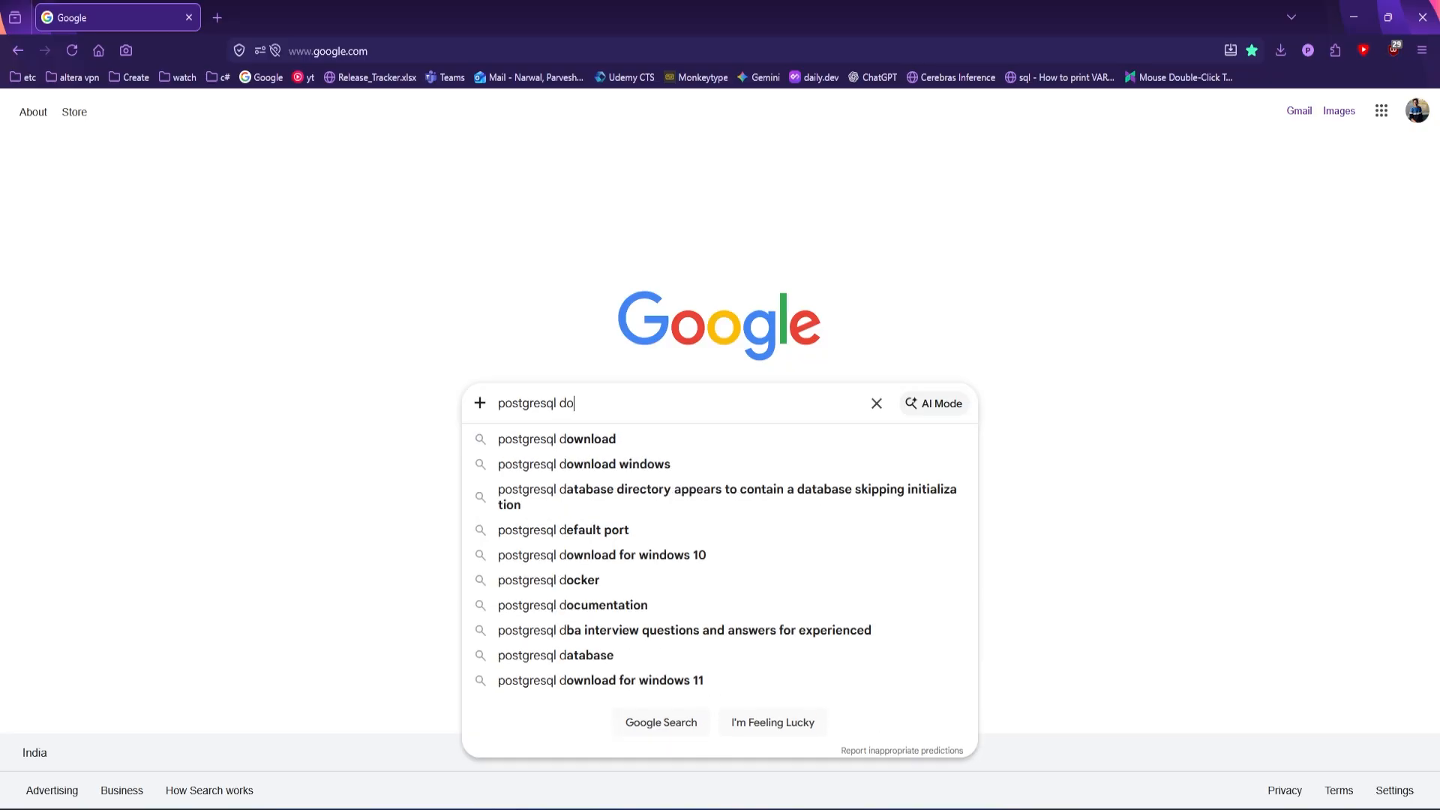
key(Return)
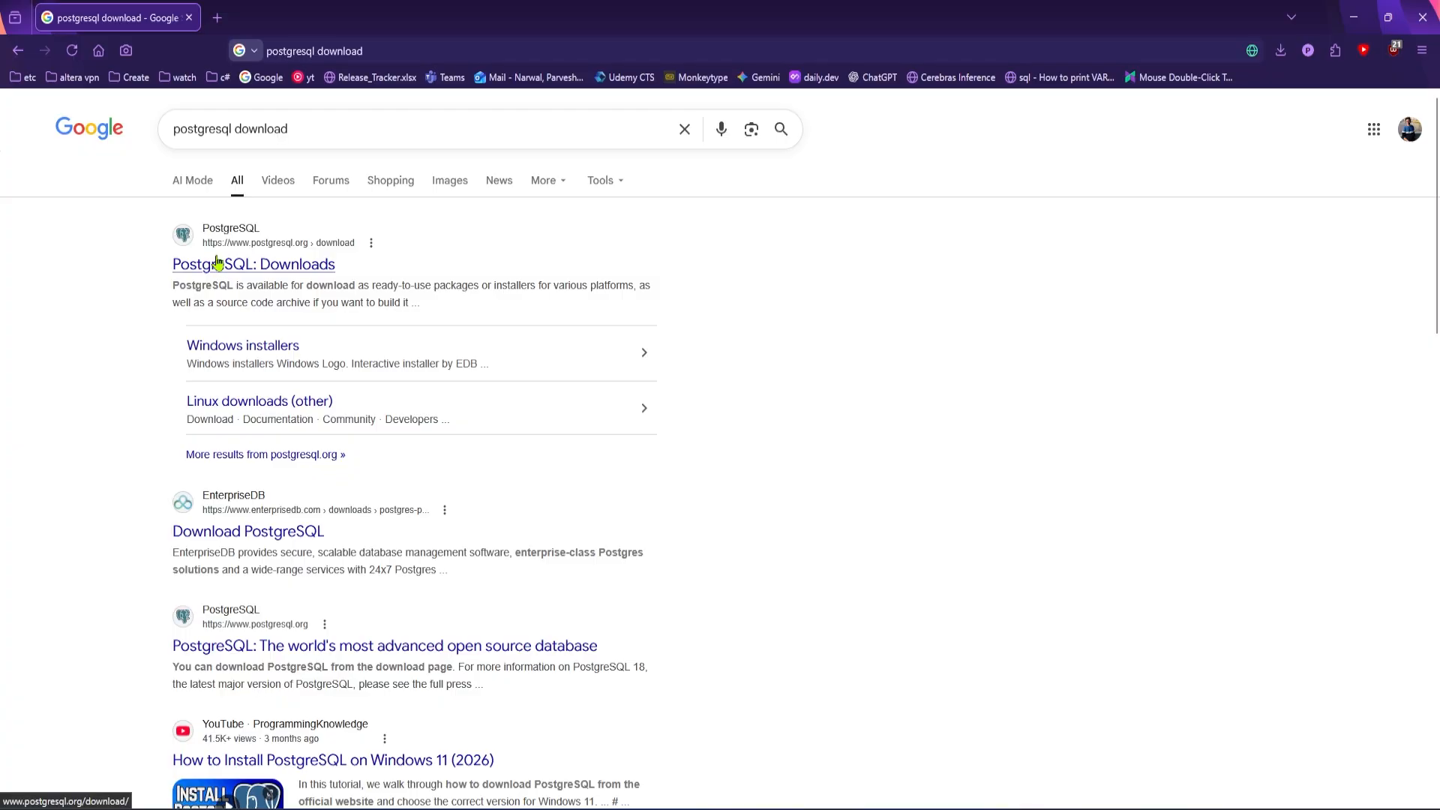
middle_click(310, 265)
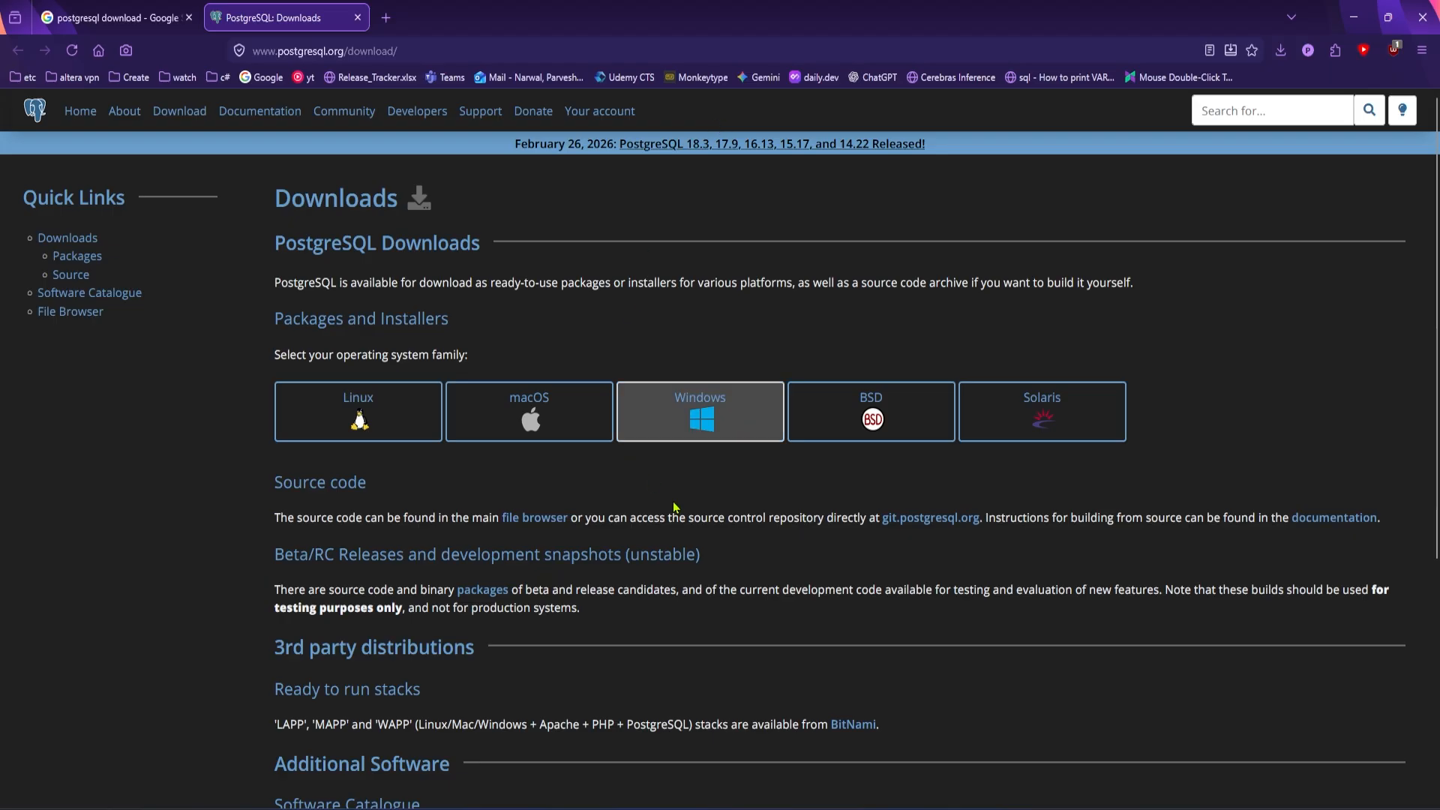
click(691, 422)
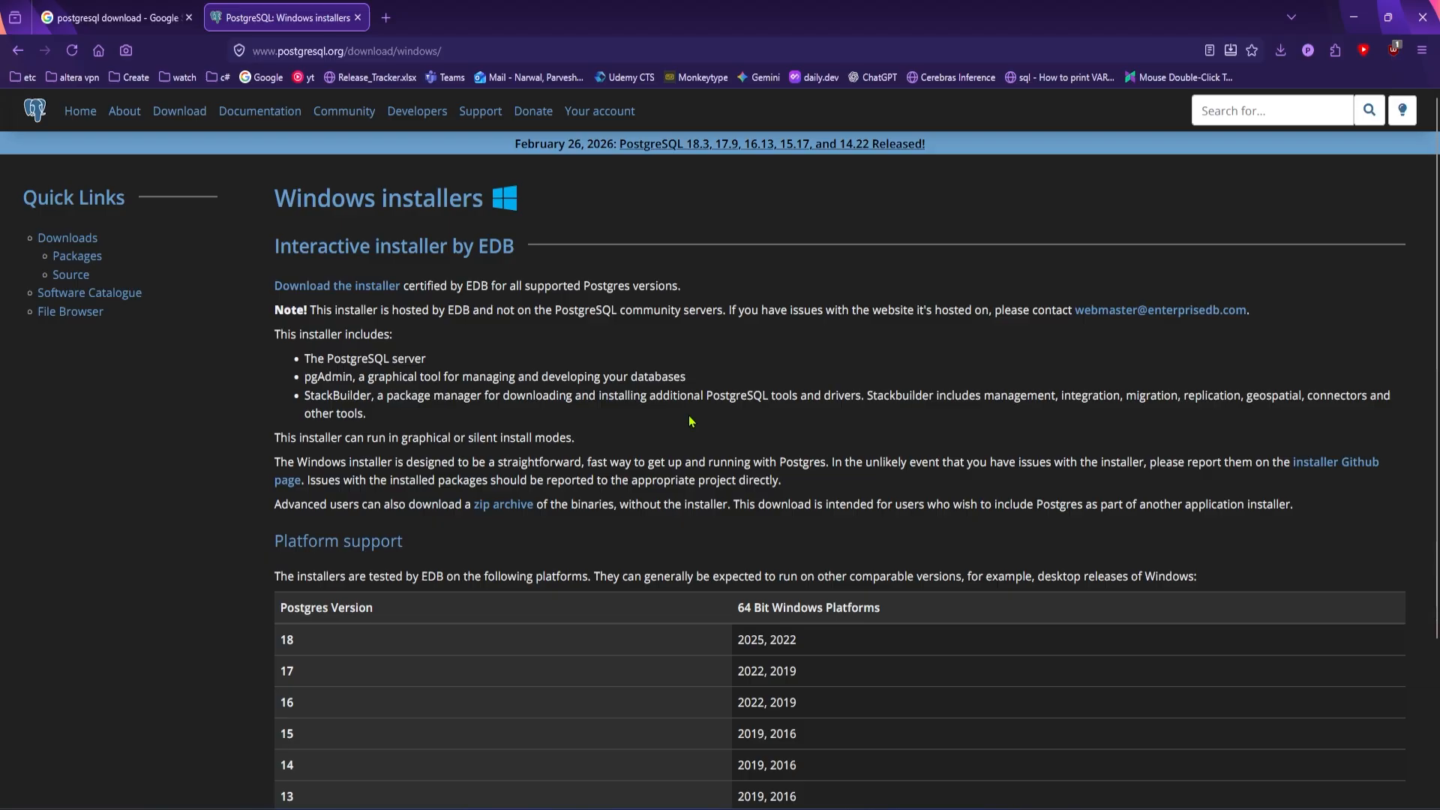
Go to the EDB installer page, accept its cookies and download PostgreSQL 18.3 for Windows x86-64
click(303, 294)
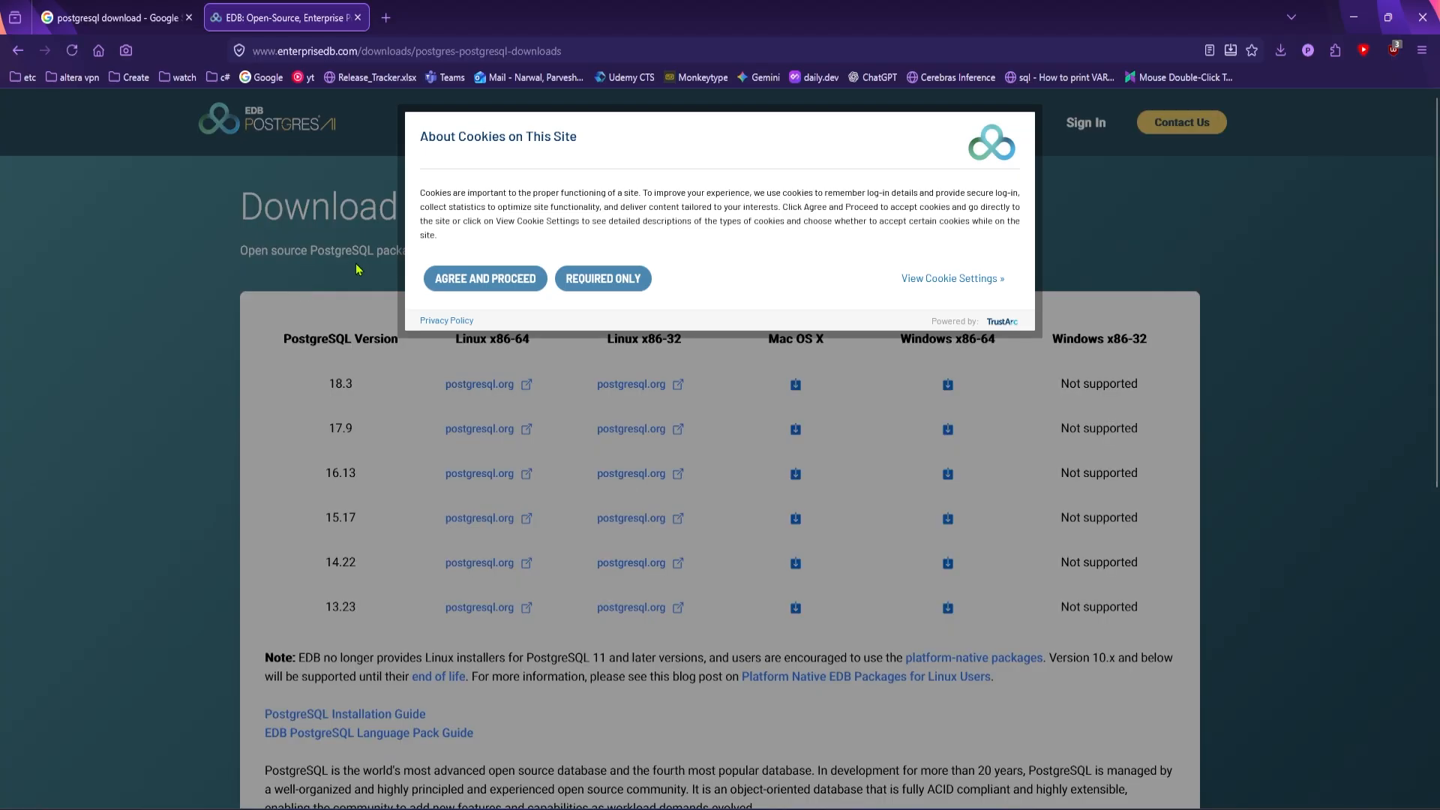
click(498, 285)
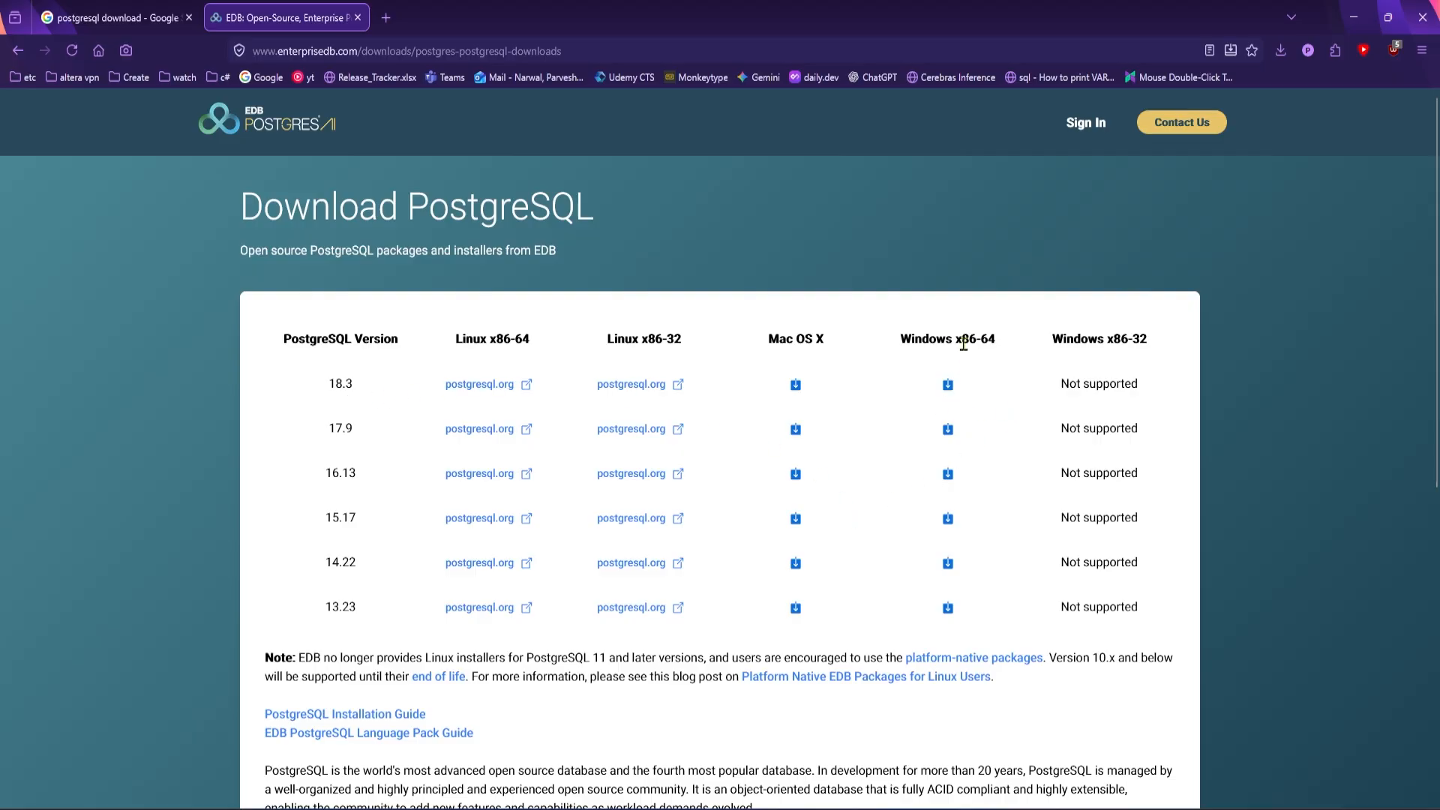
drag(989, 343, 969, 343)
click(948, 386)
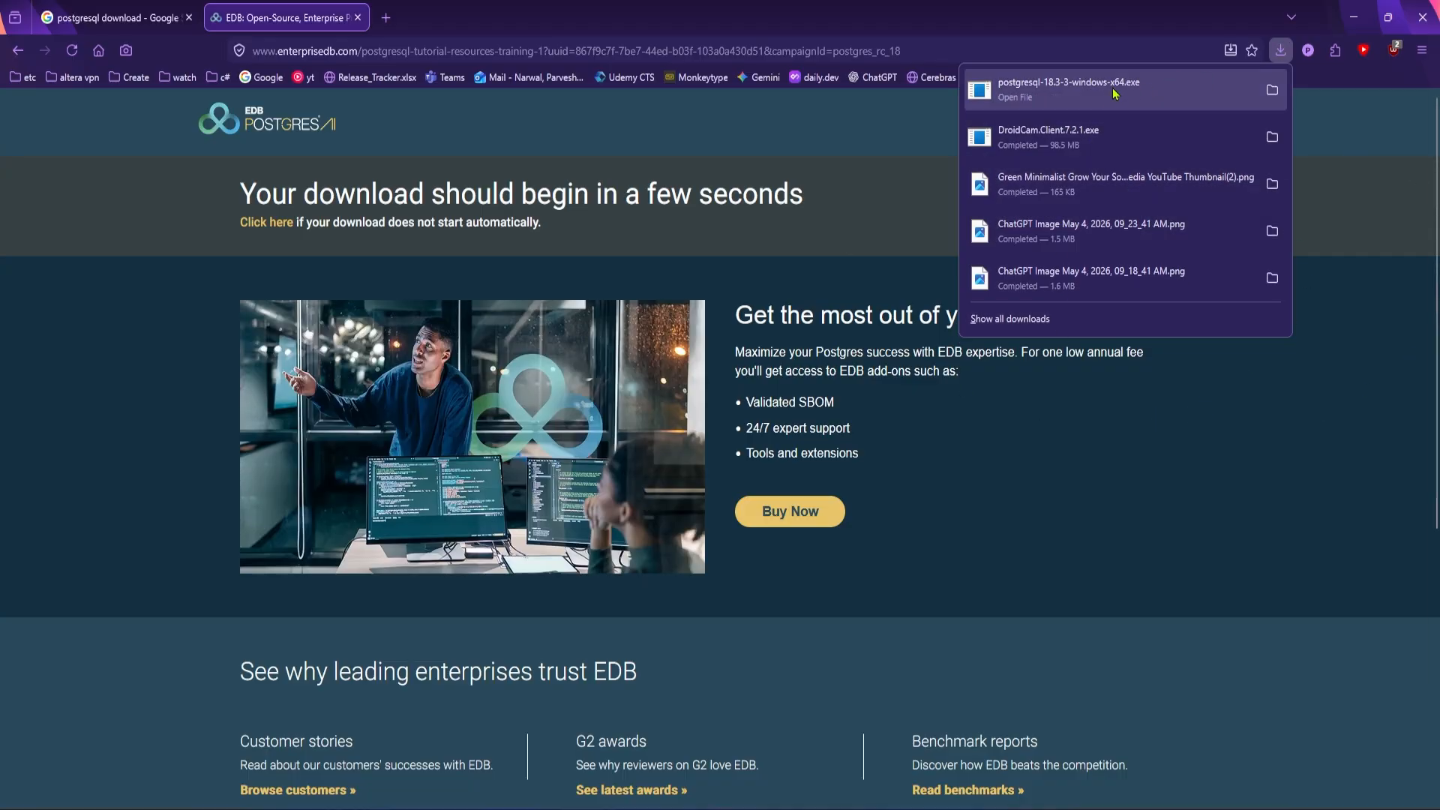
Run postgresql-18.3-3-windows-x64.exe from the Downloads folder and accept the default installation directory, components and data directory
click(1273, 91)
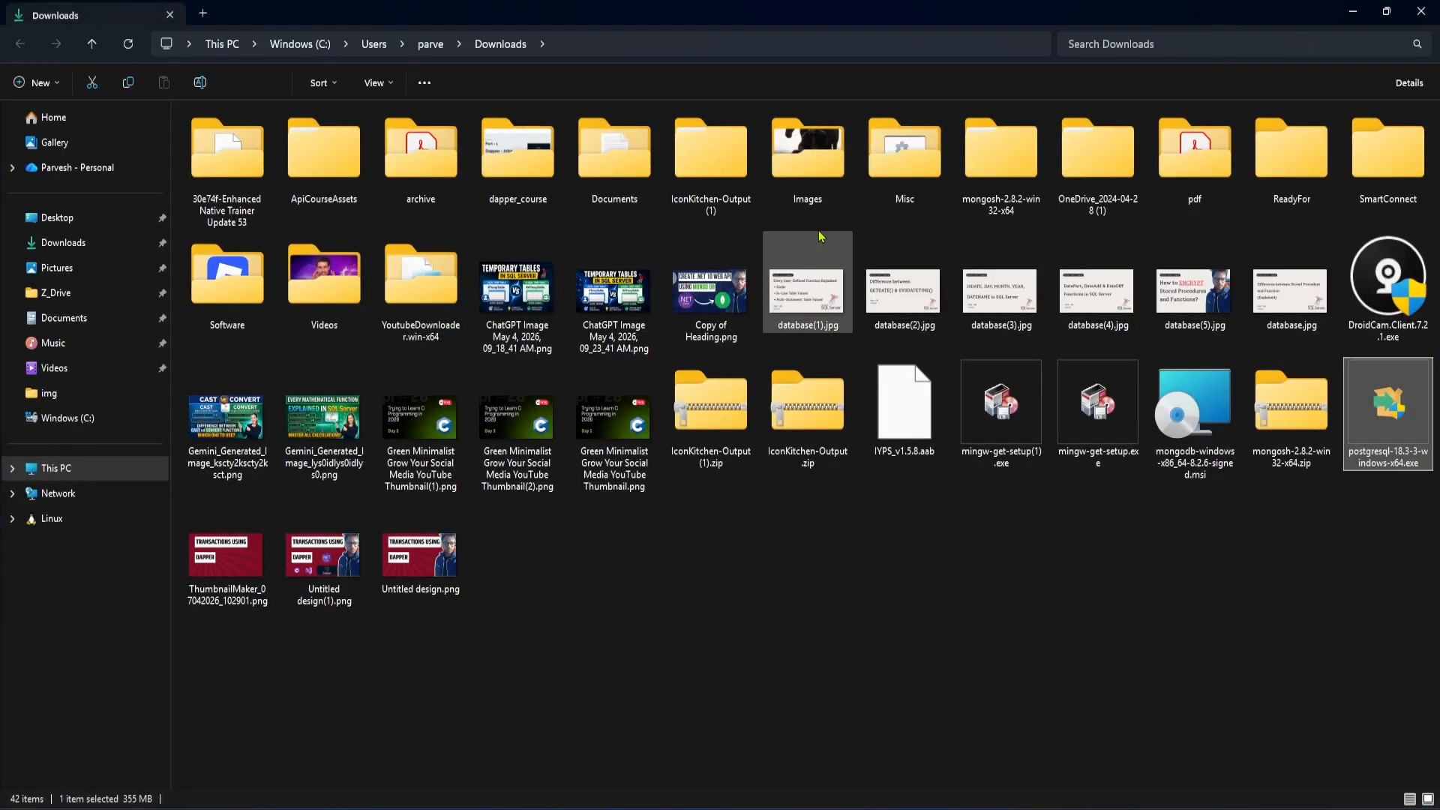
double_click(1391, 424)
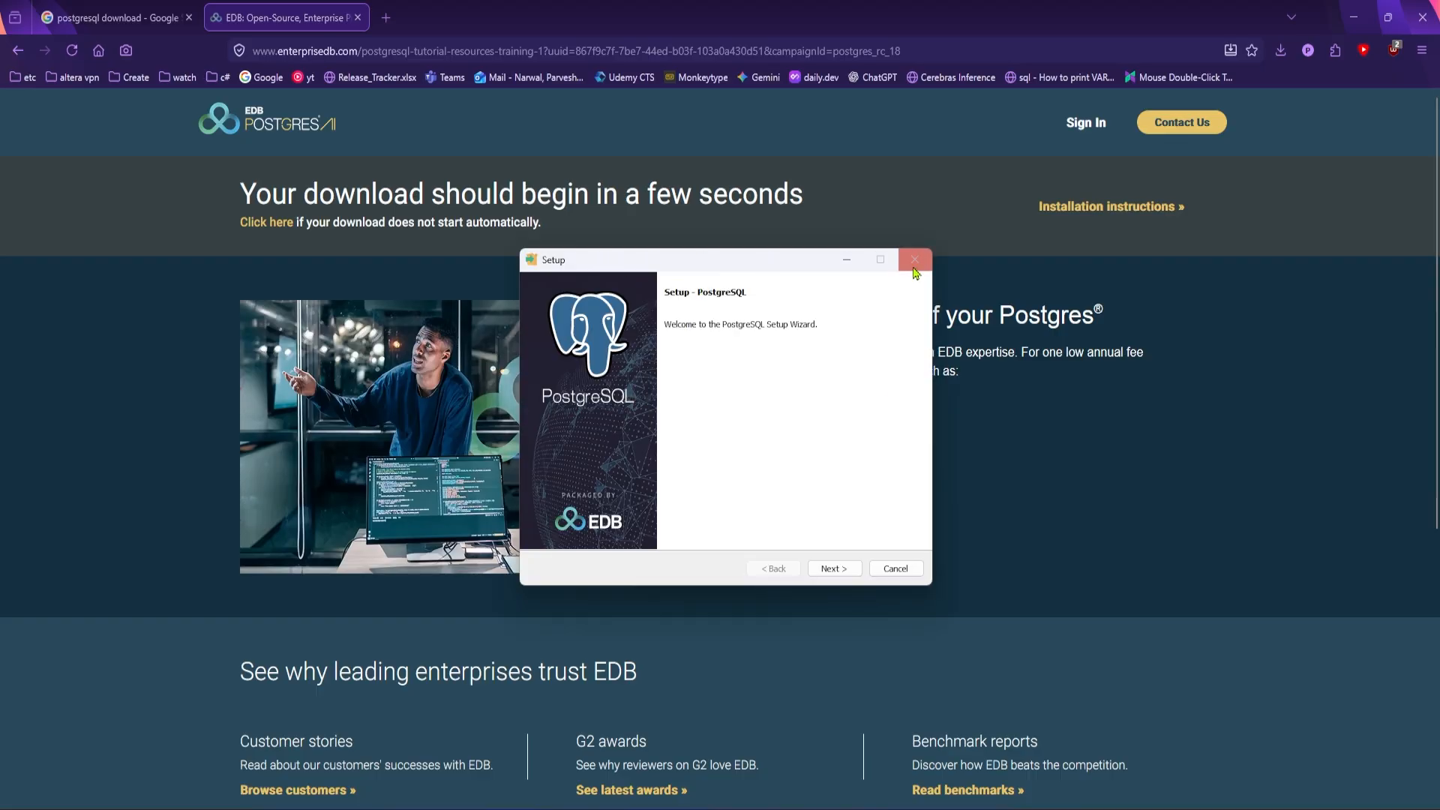
click(837, 572)
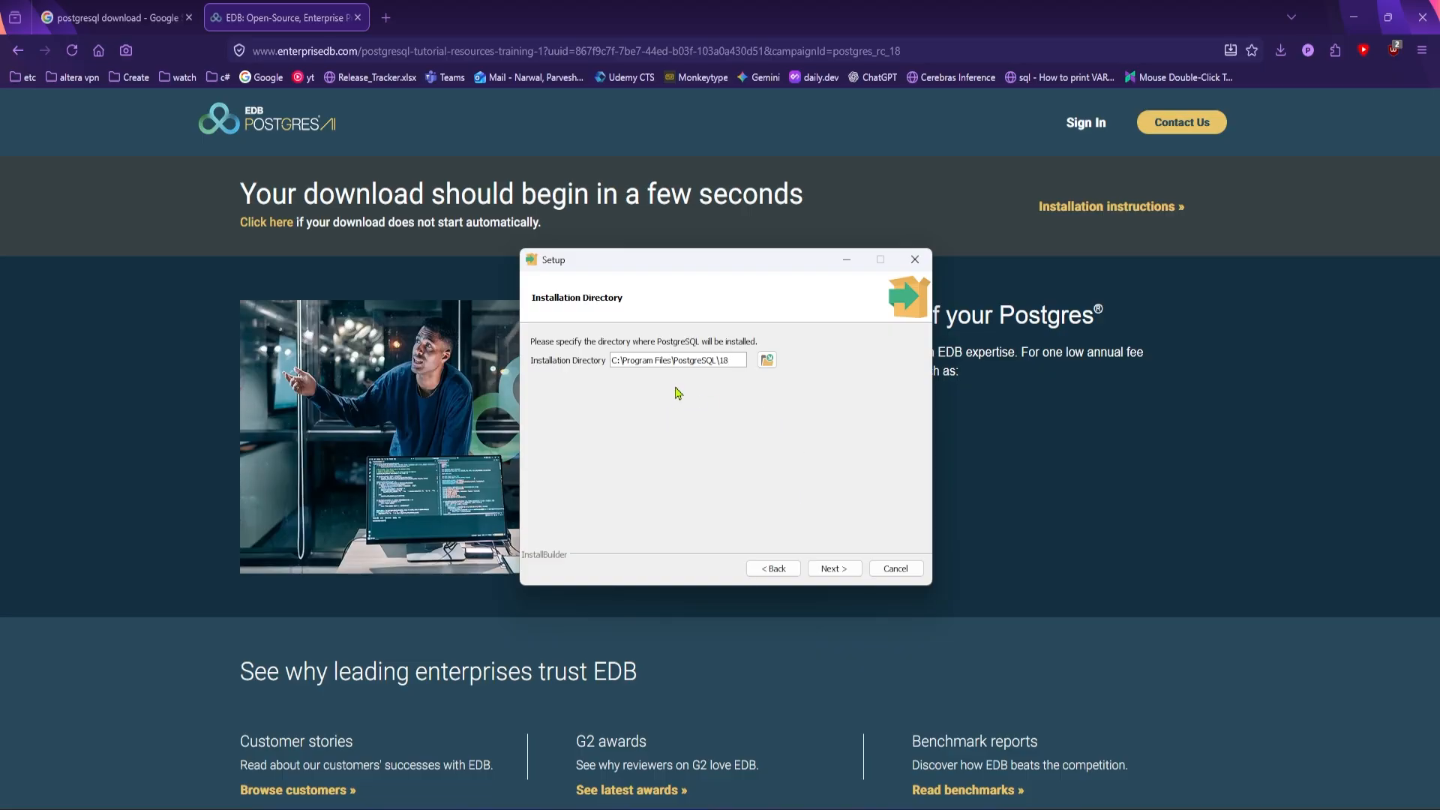
click(835, 569)
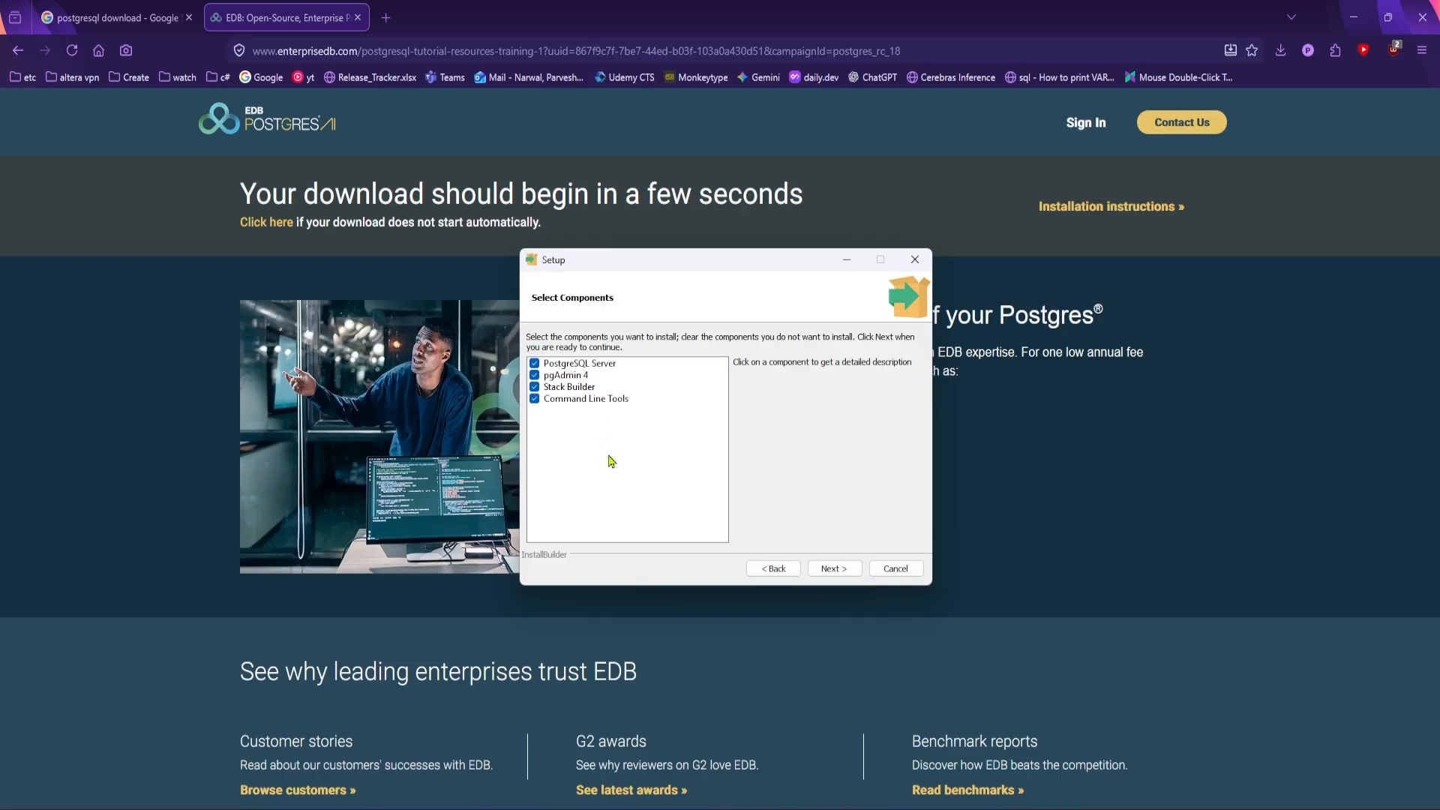
click(843, 575)
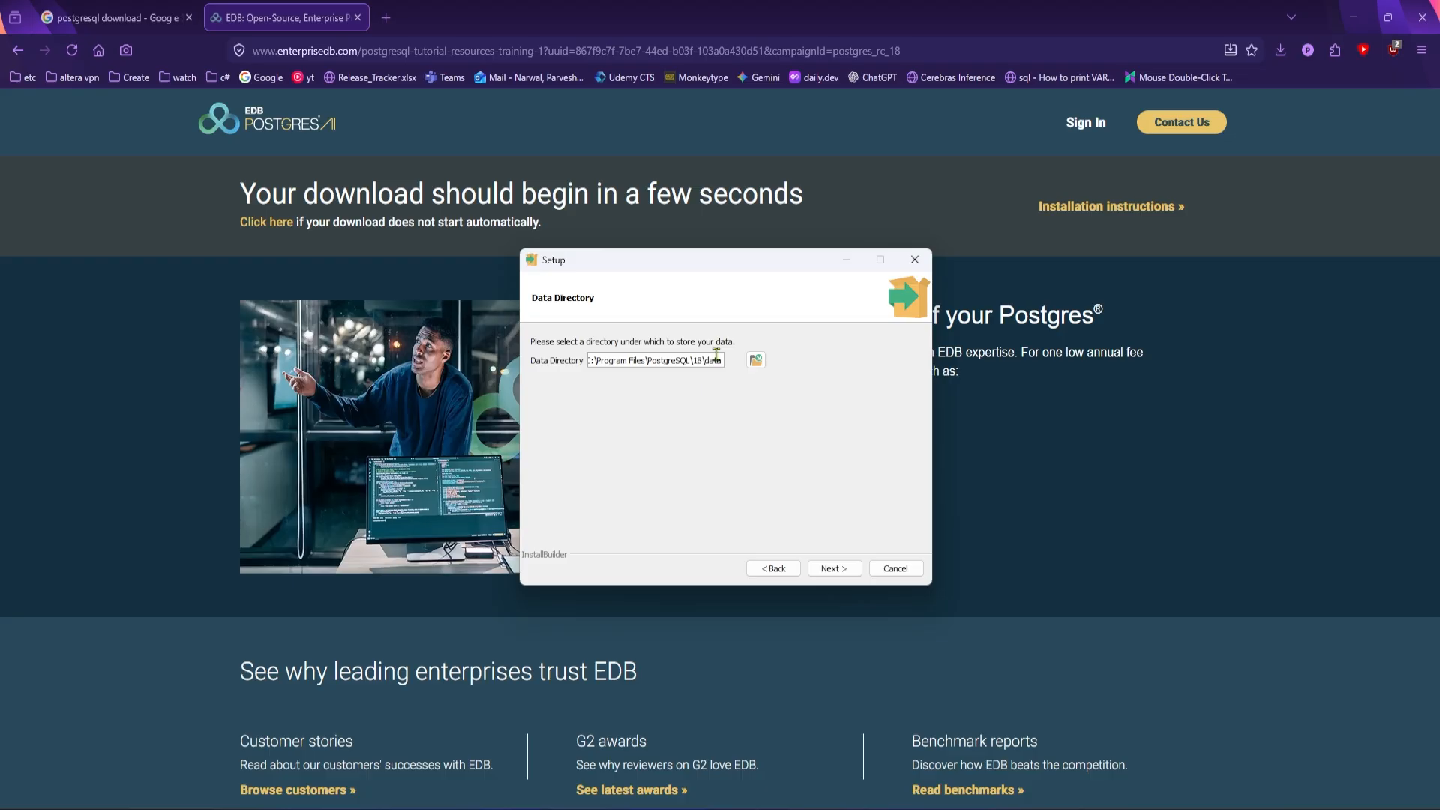
click(840, 570)
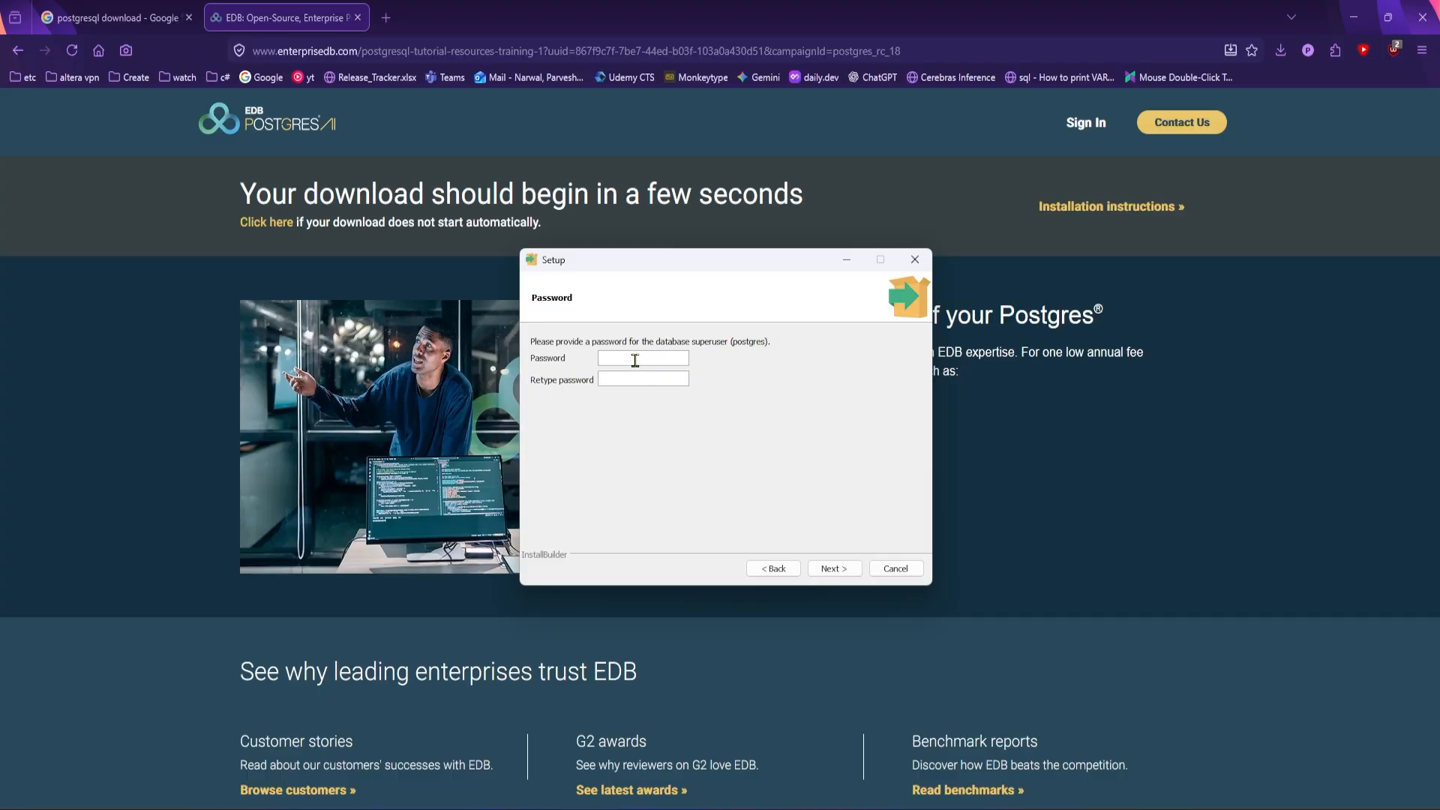
Enter and retype the password for the database superuser postgres, and continue the setup
text(•••••••)
key(Tab)
text(•••••••)
click(832, 570)
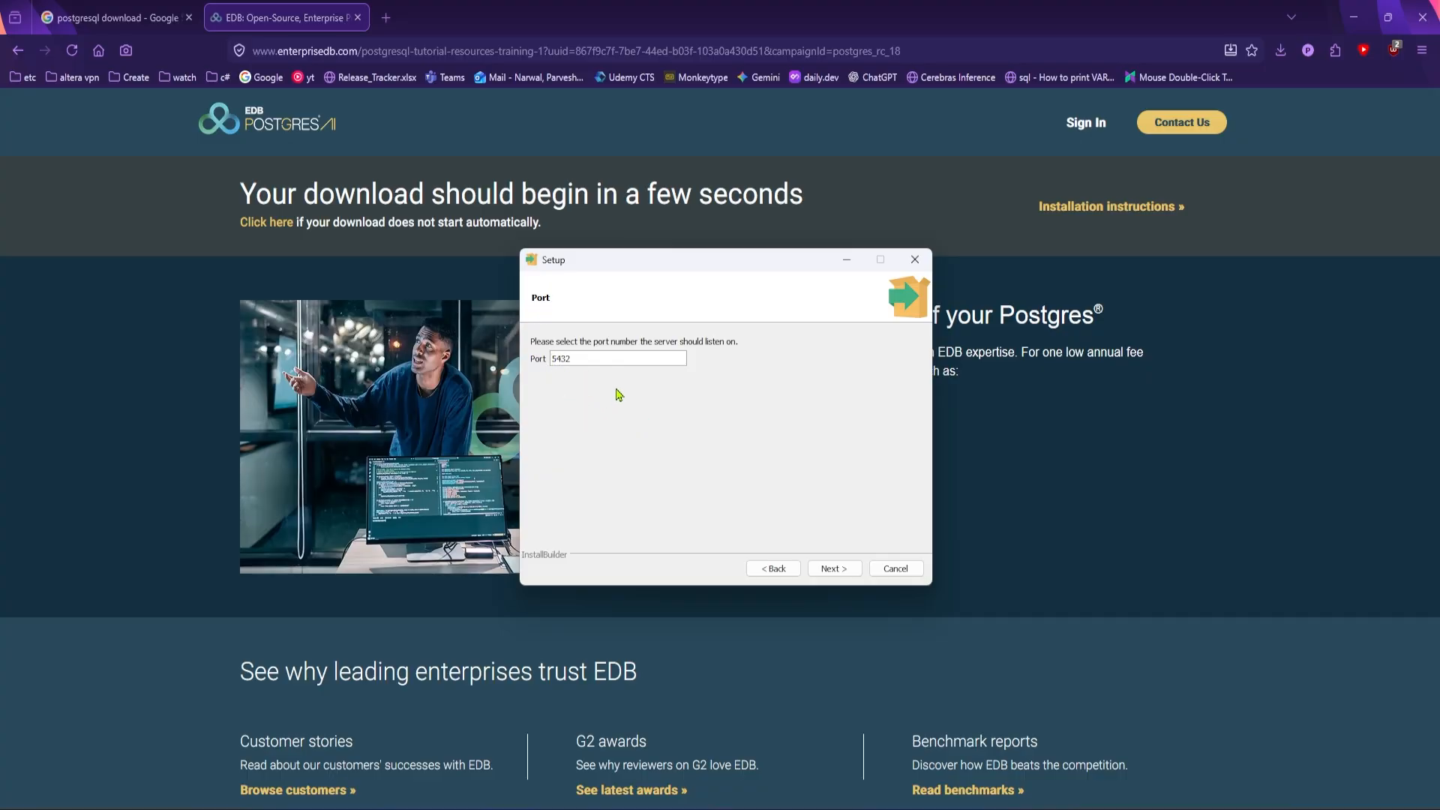
Accept server port 5432 and choose the DEFAULT locale for the new database cluster
click(841, 575)
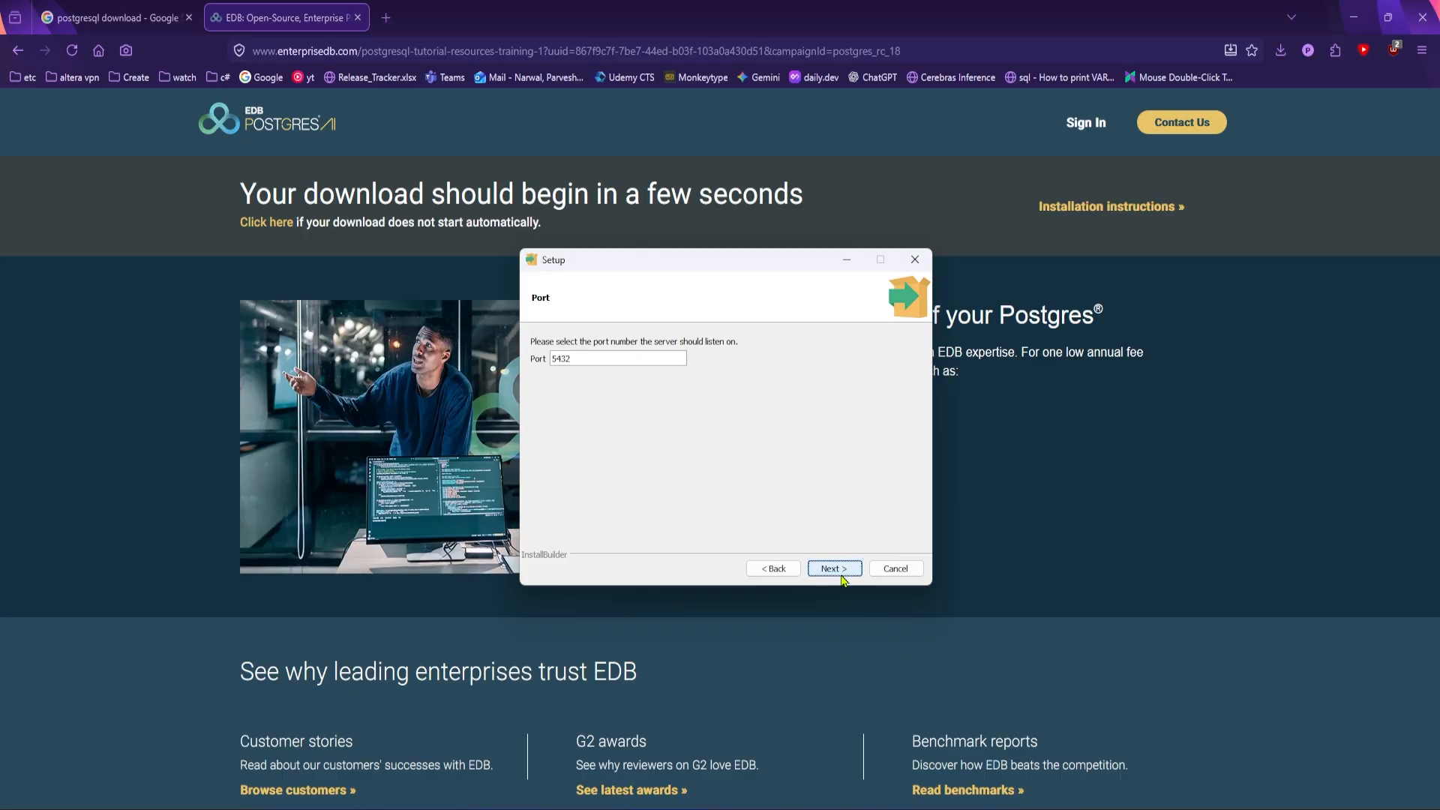
click(623, 363)
click(589, 470)
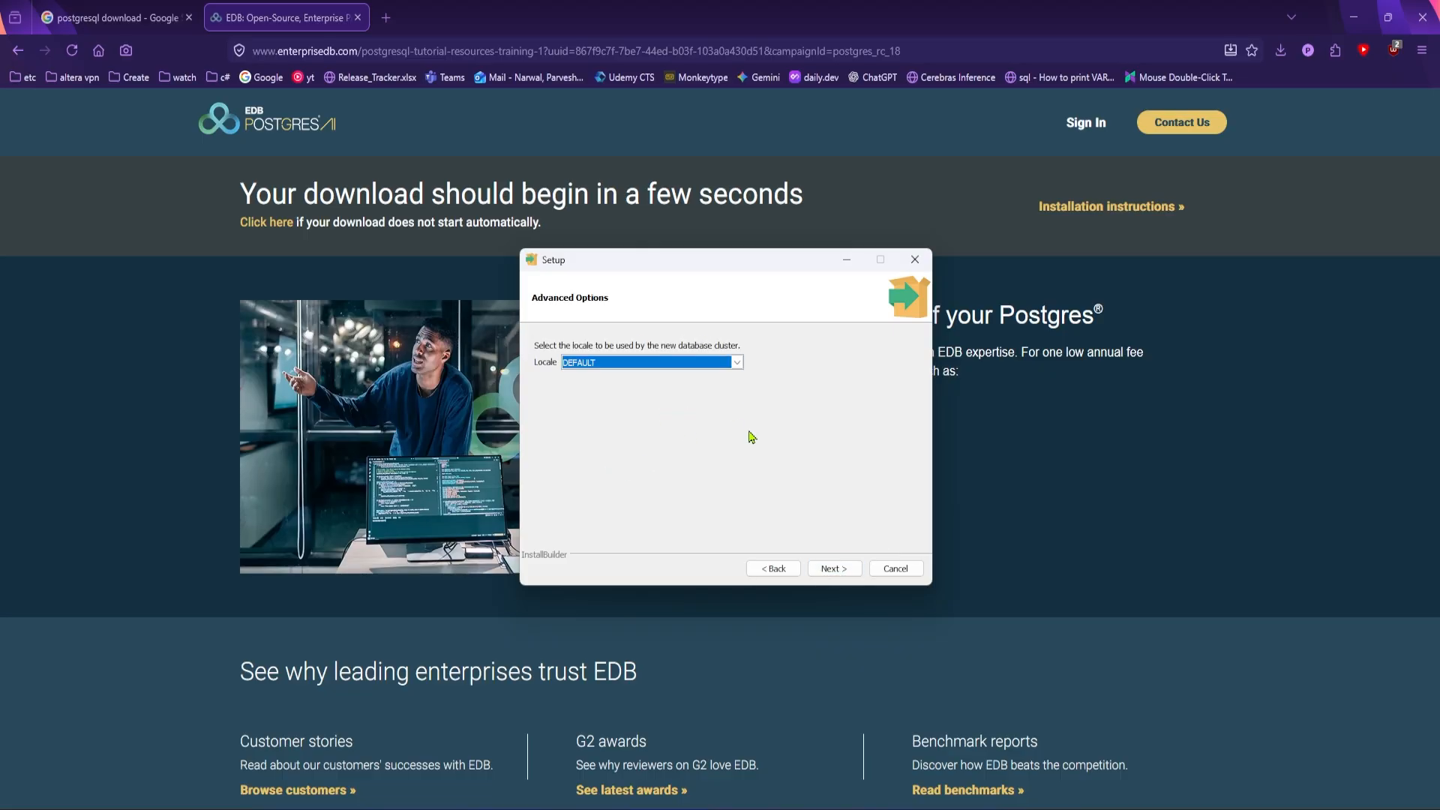
click(845, 575)
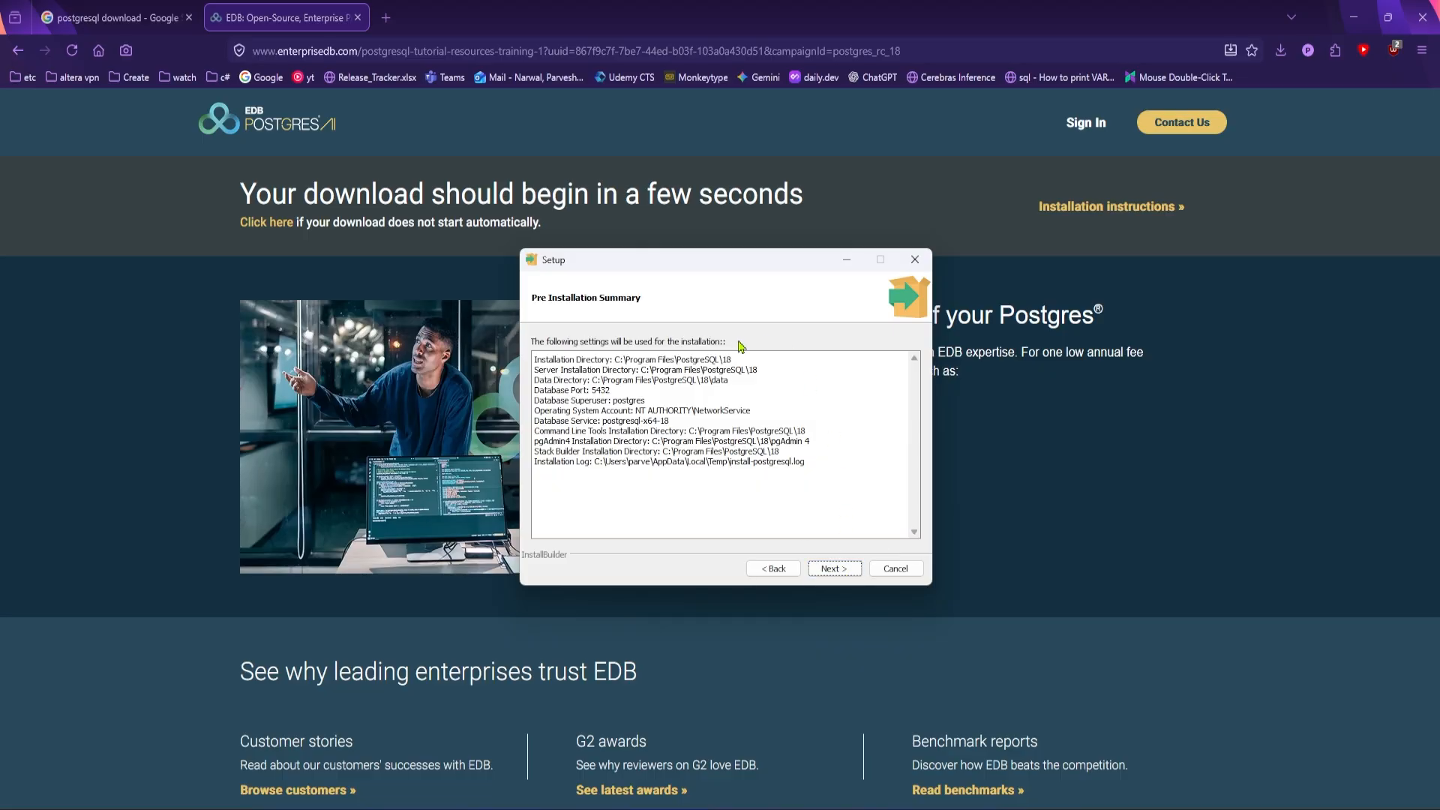
Accept the installation summary, install PostgreSQL, and finish the setup without launching Stack Builder
click(838, 576)
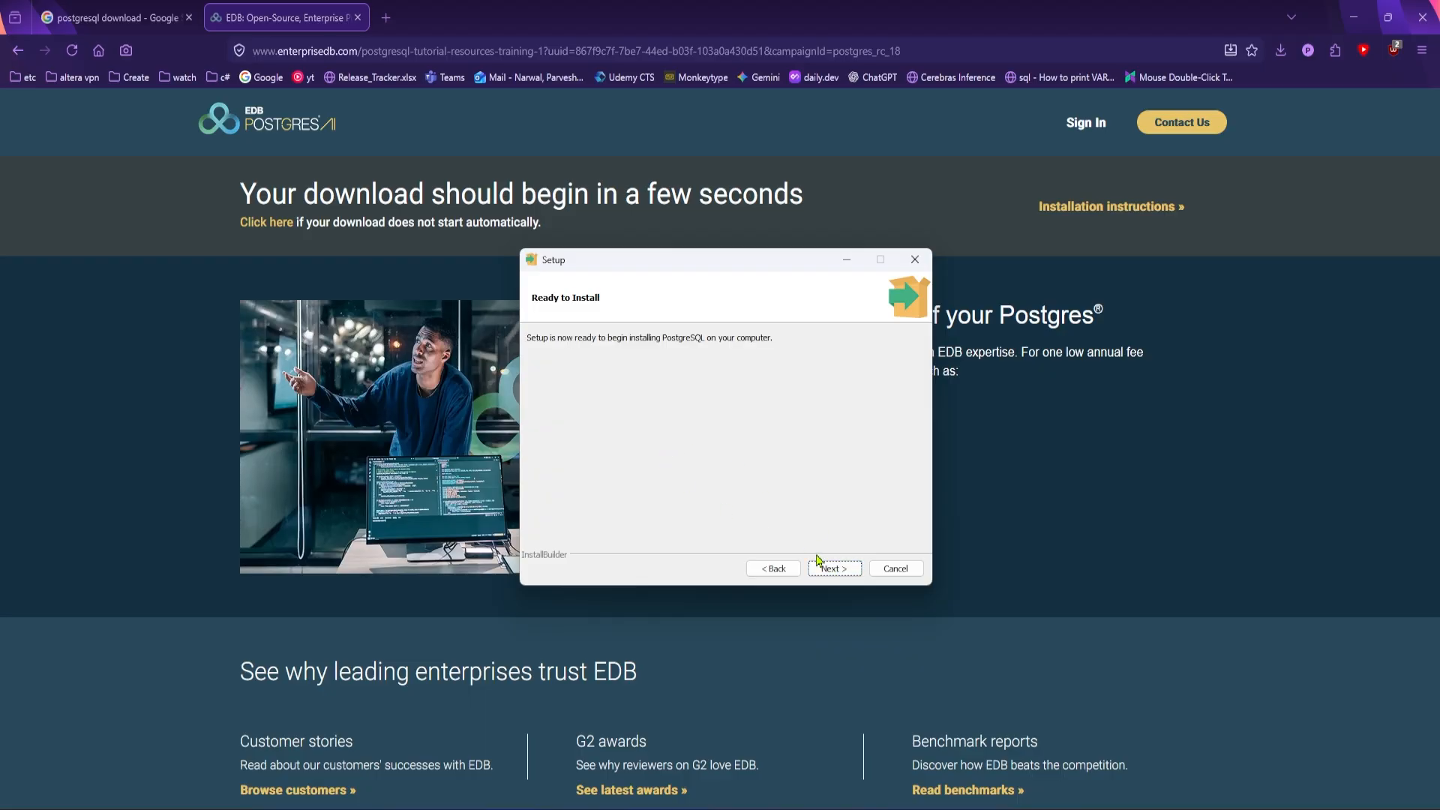
click(837, 573)
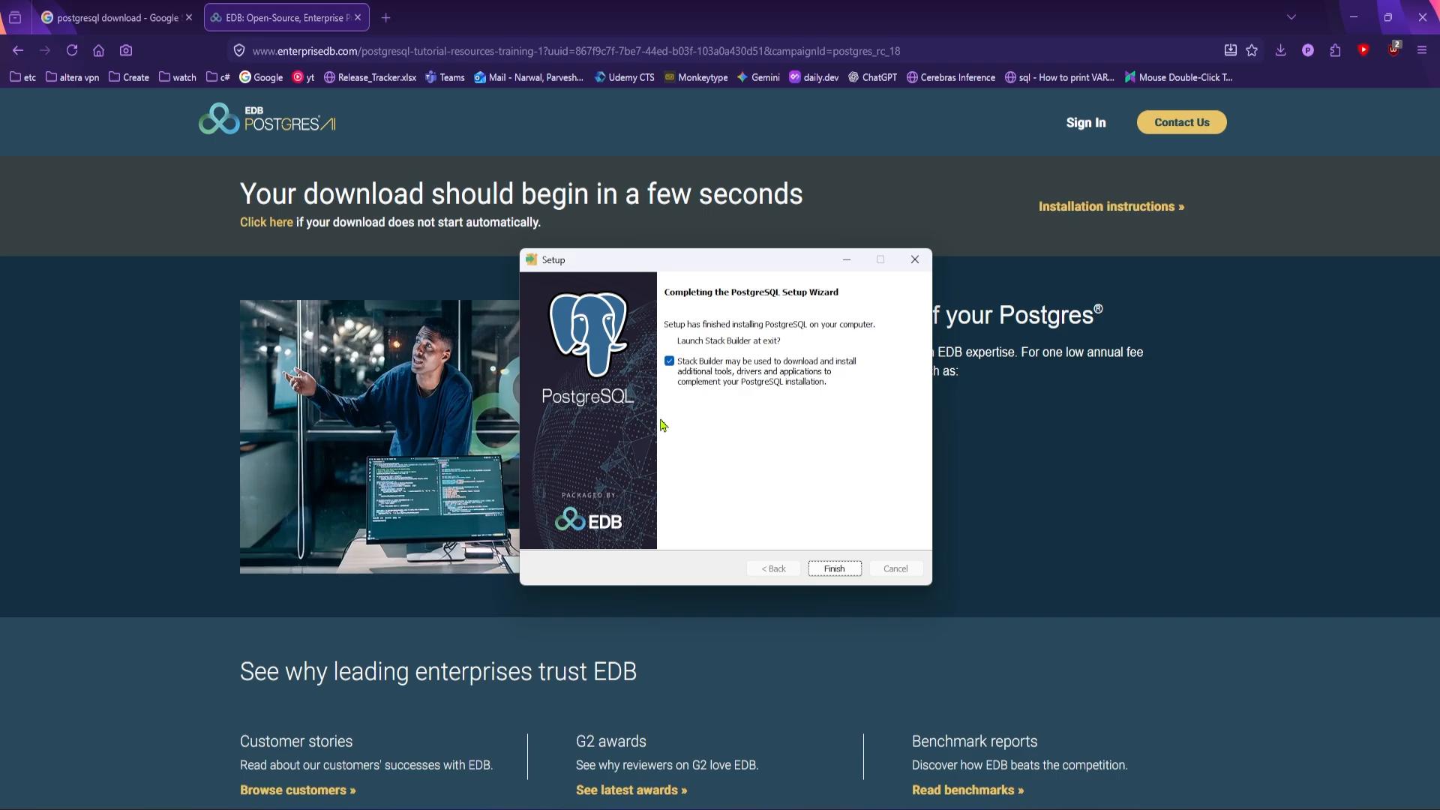
click(672, 368)
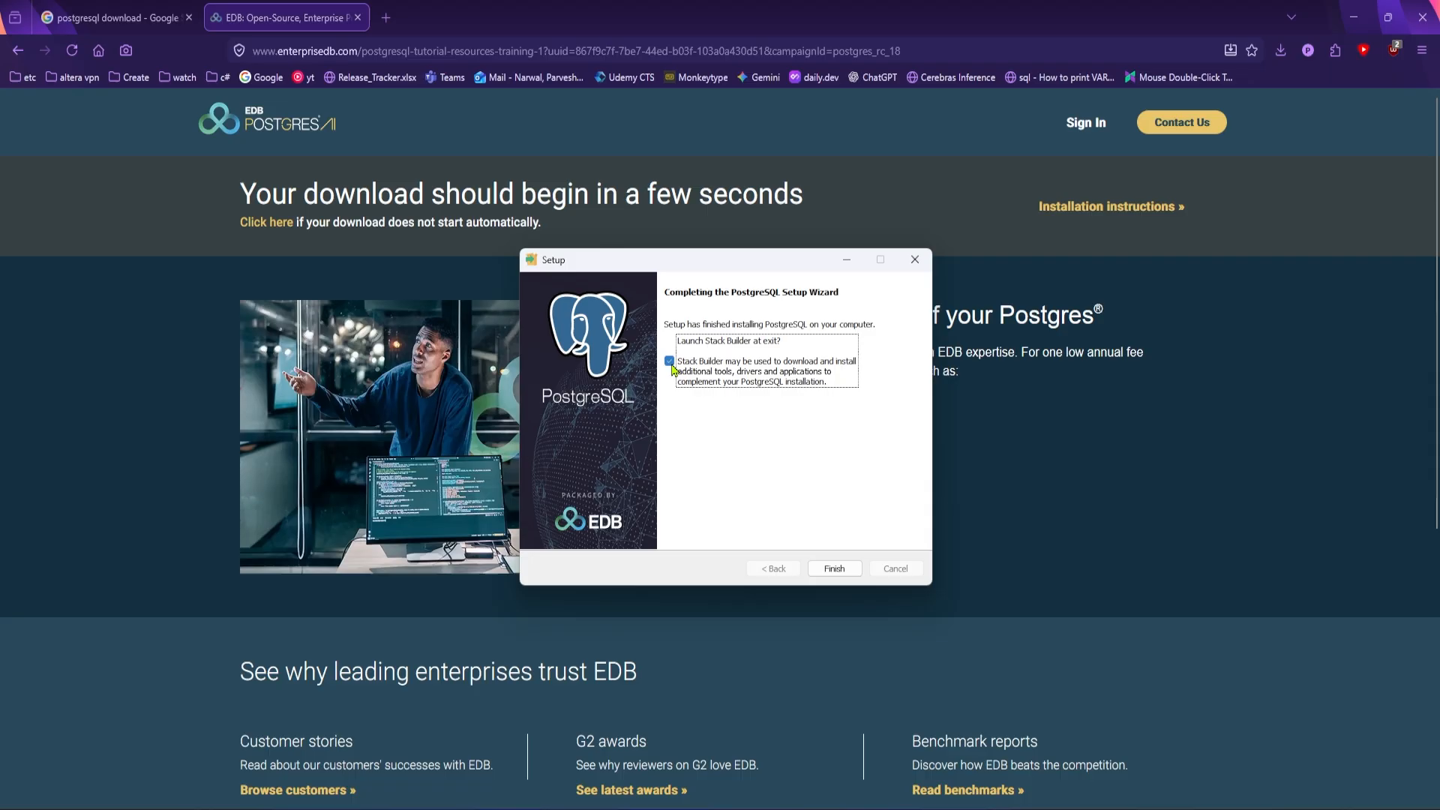
click(834, 569)
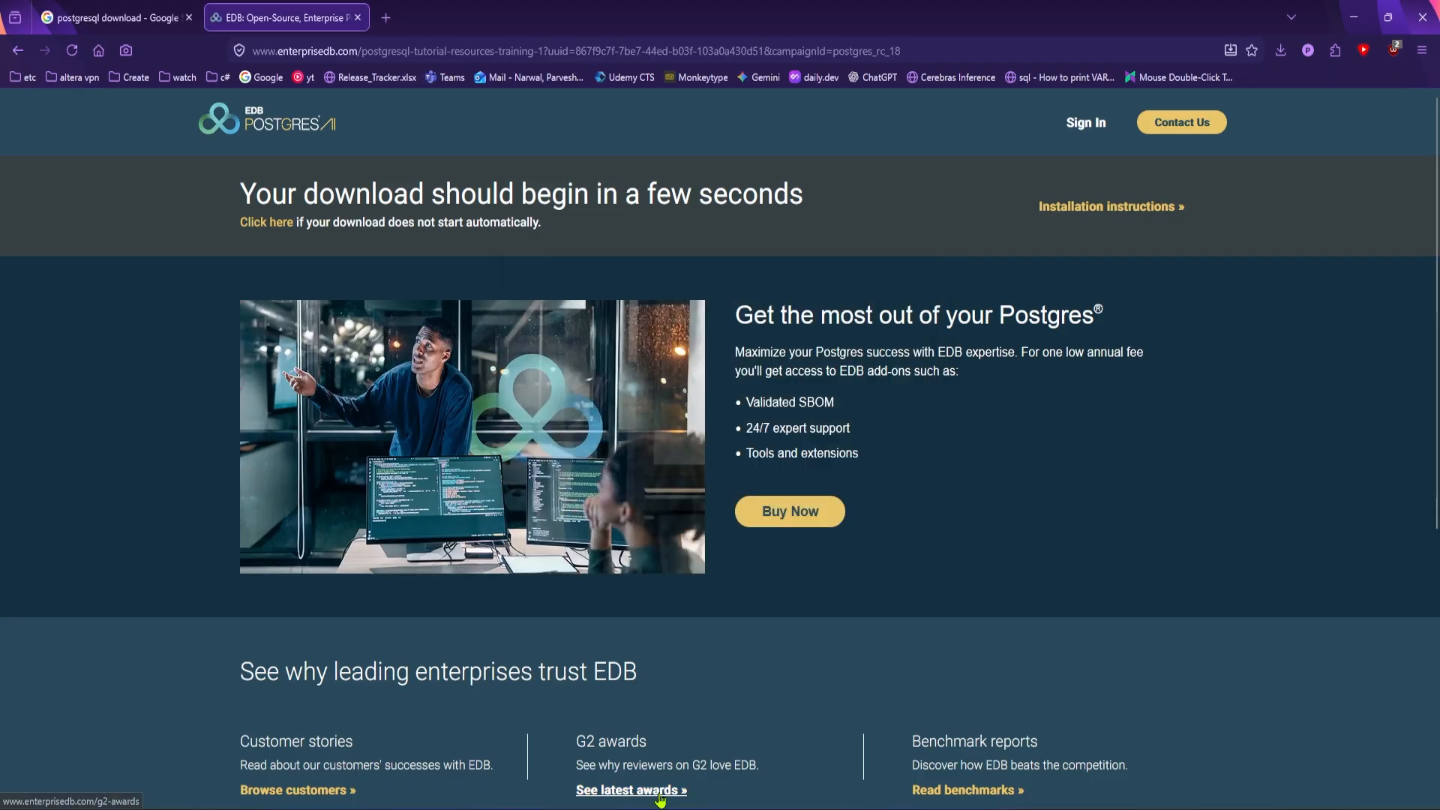
Switch to pgAdmin 4 by finding it with "pga" in the Windows search, and maximize its window
key(super)
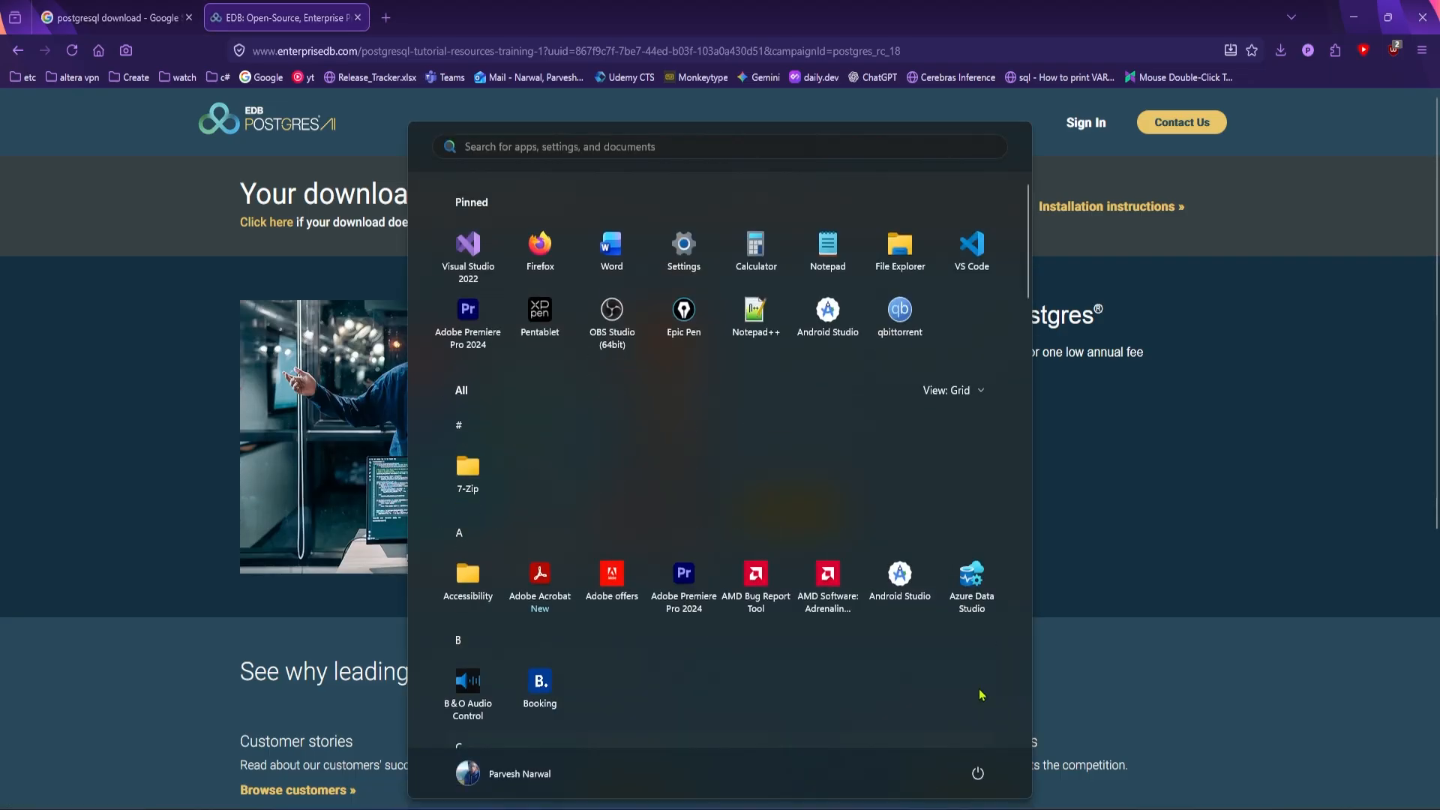
key(super)
key(super)
text(pgadmin 4)
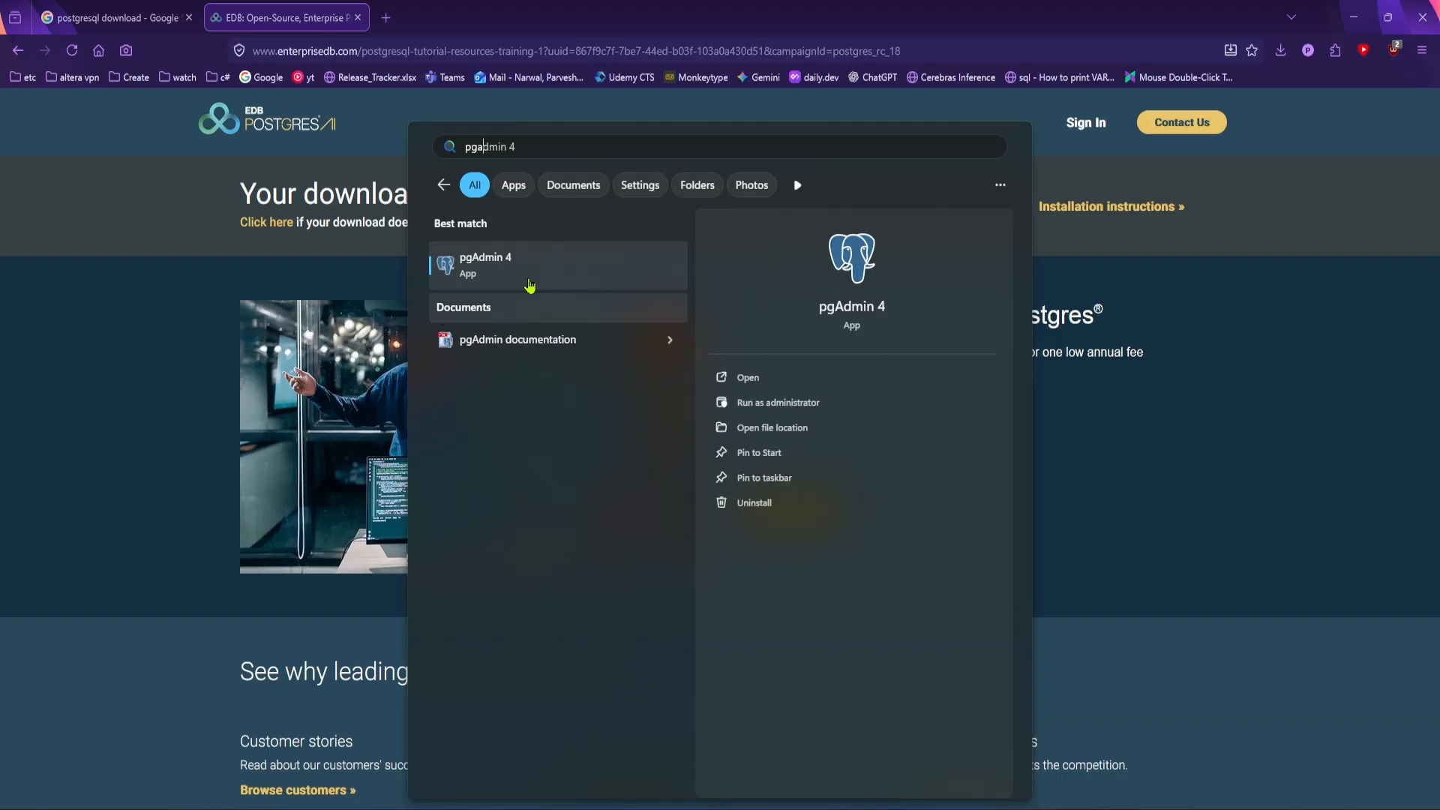
click(489, 271)
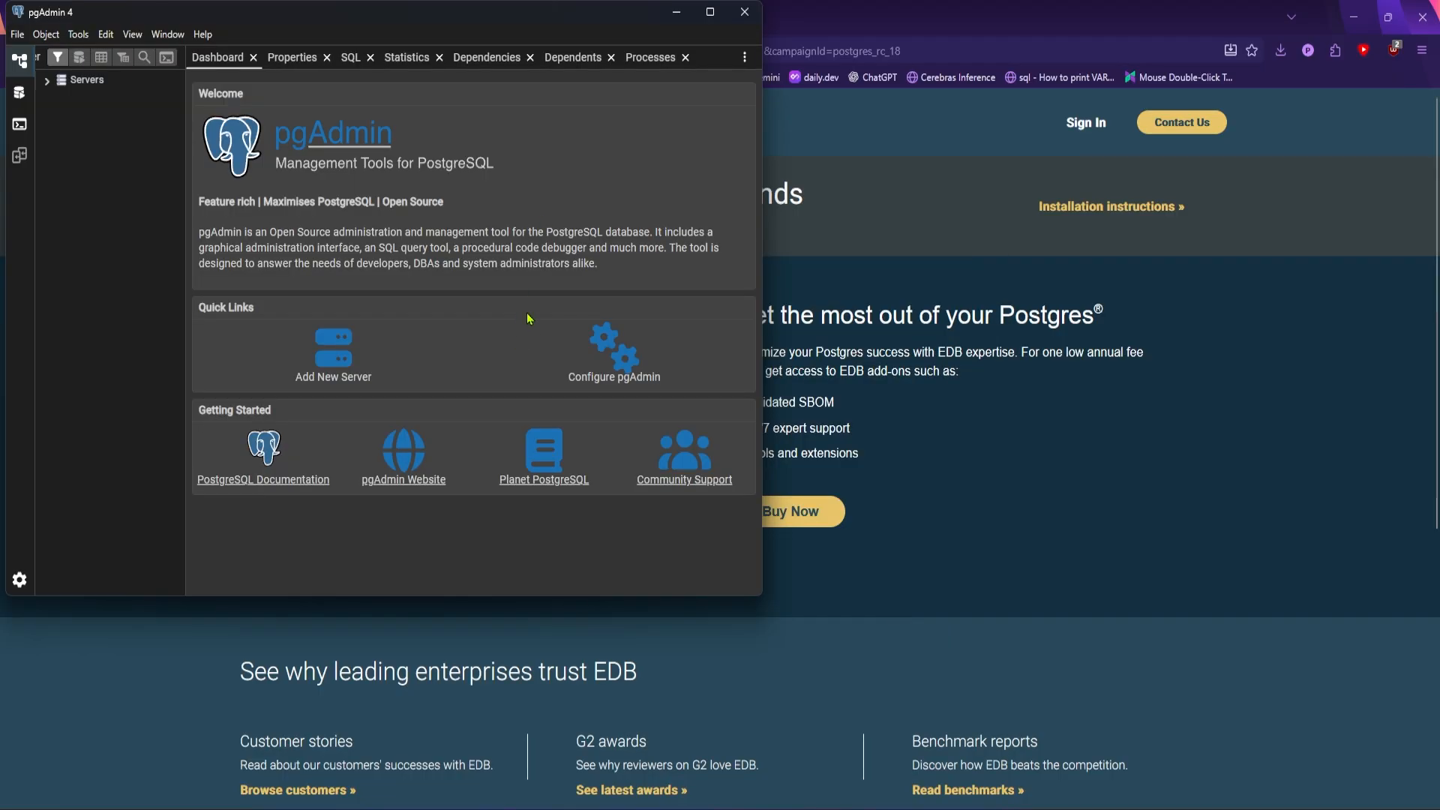
click(710, 12)
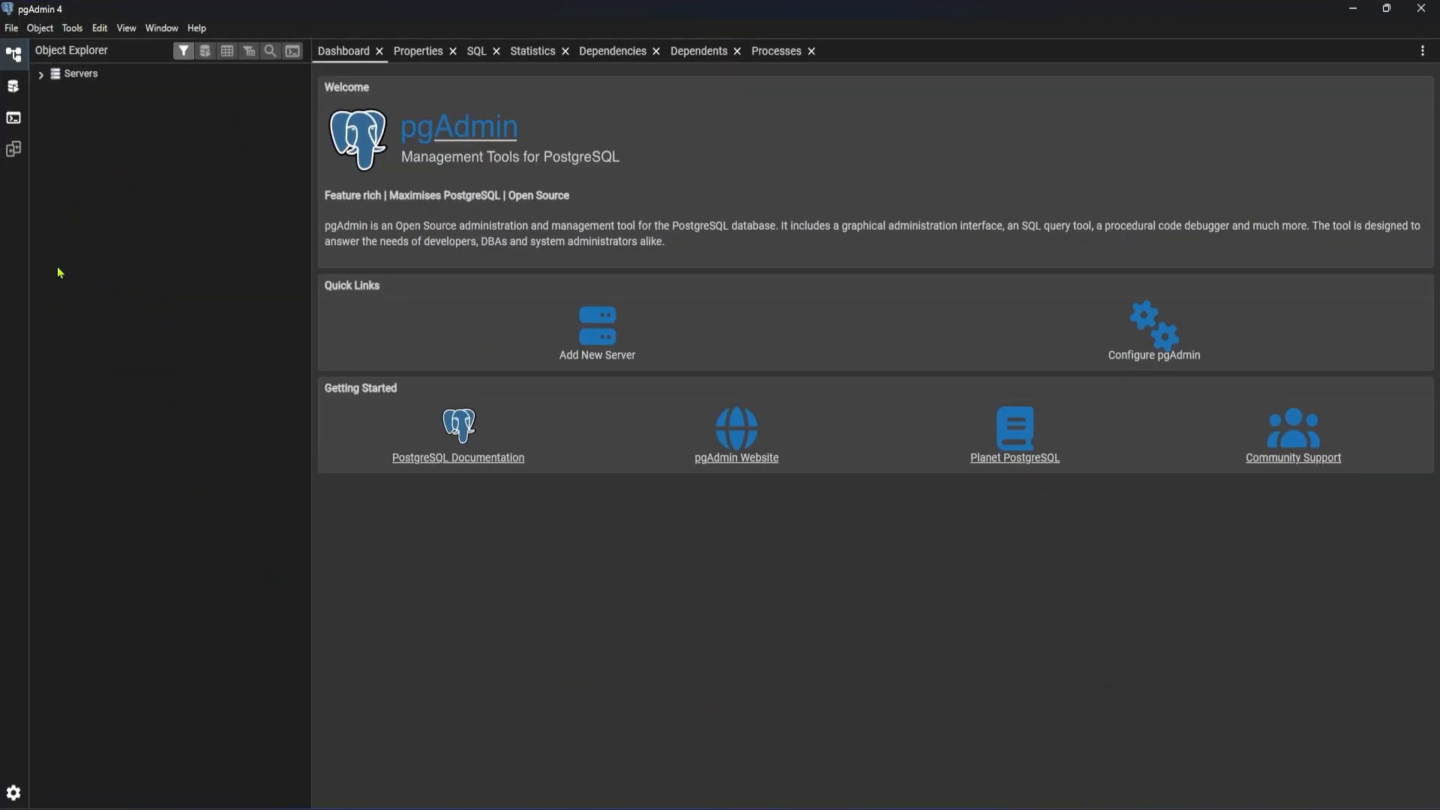
Connect to the PostgreSQL 18 server by entering the password for the user postgres
click(42, 75)
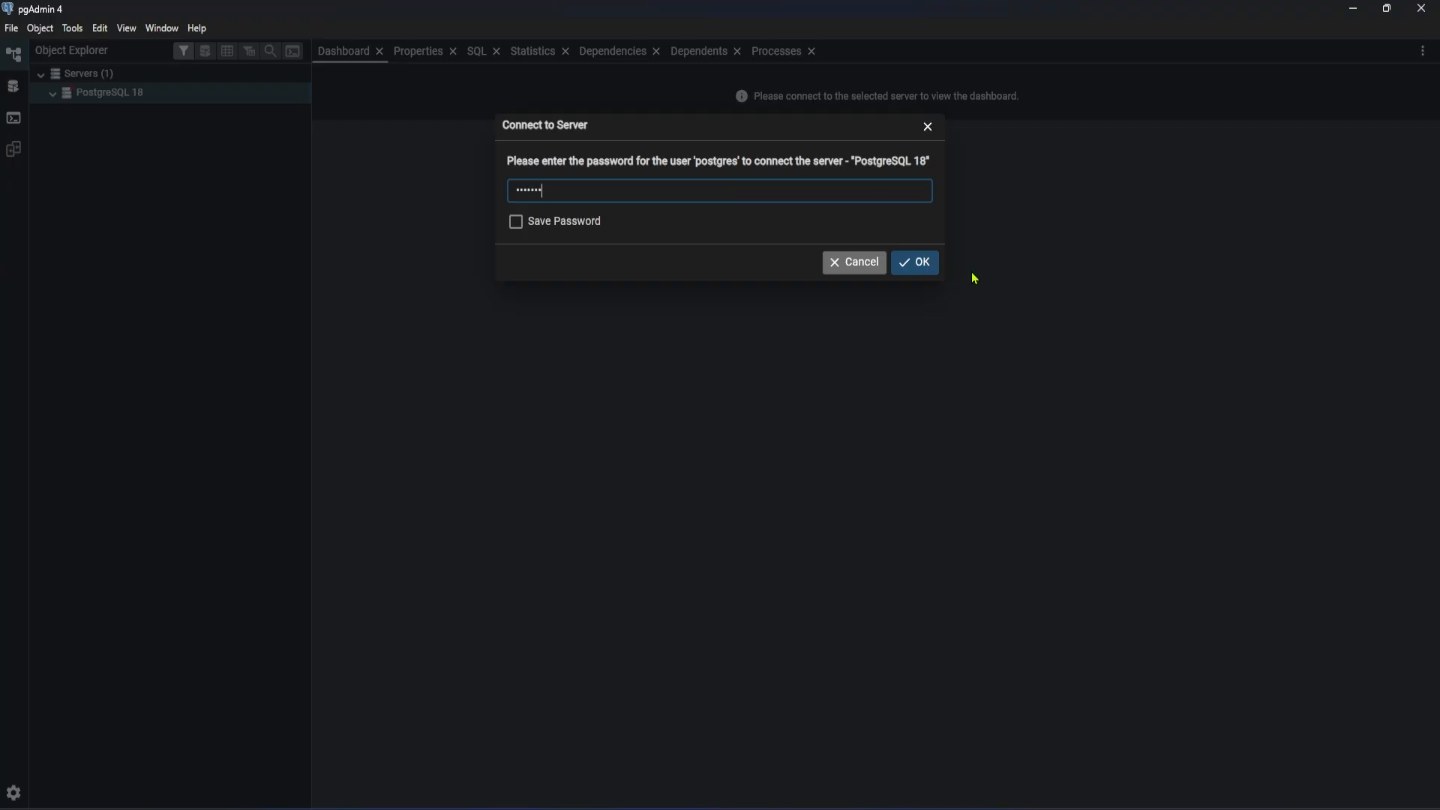
click(930, 270)
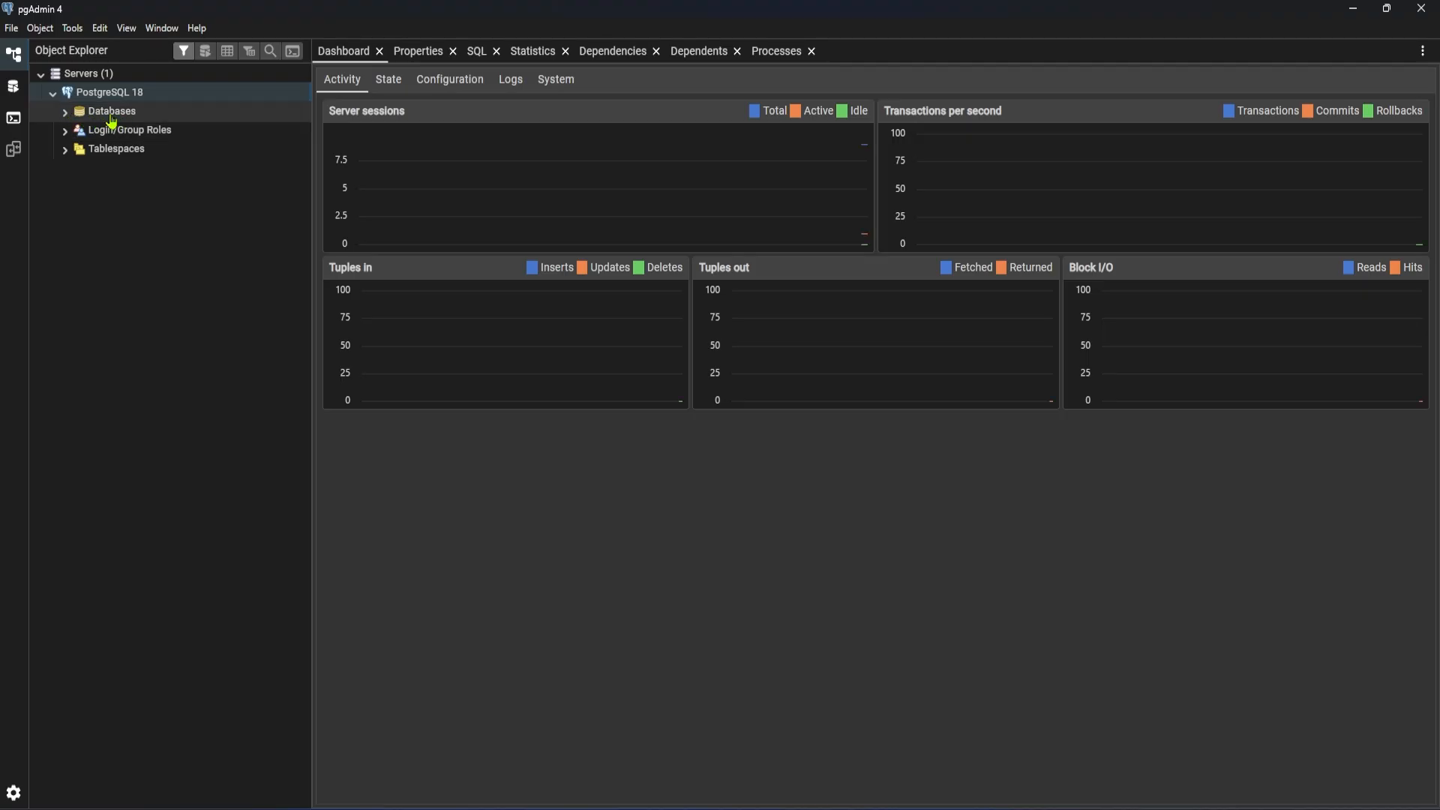
Examine the databases of the server down to the tables of the postgres database's public schema, then collapse the tree again
click(65, 112)
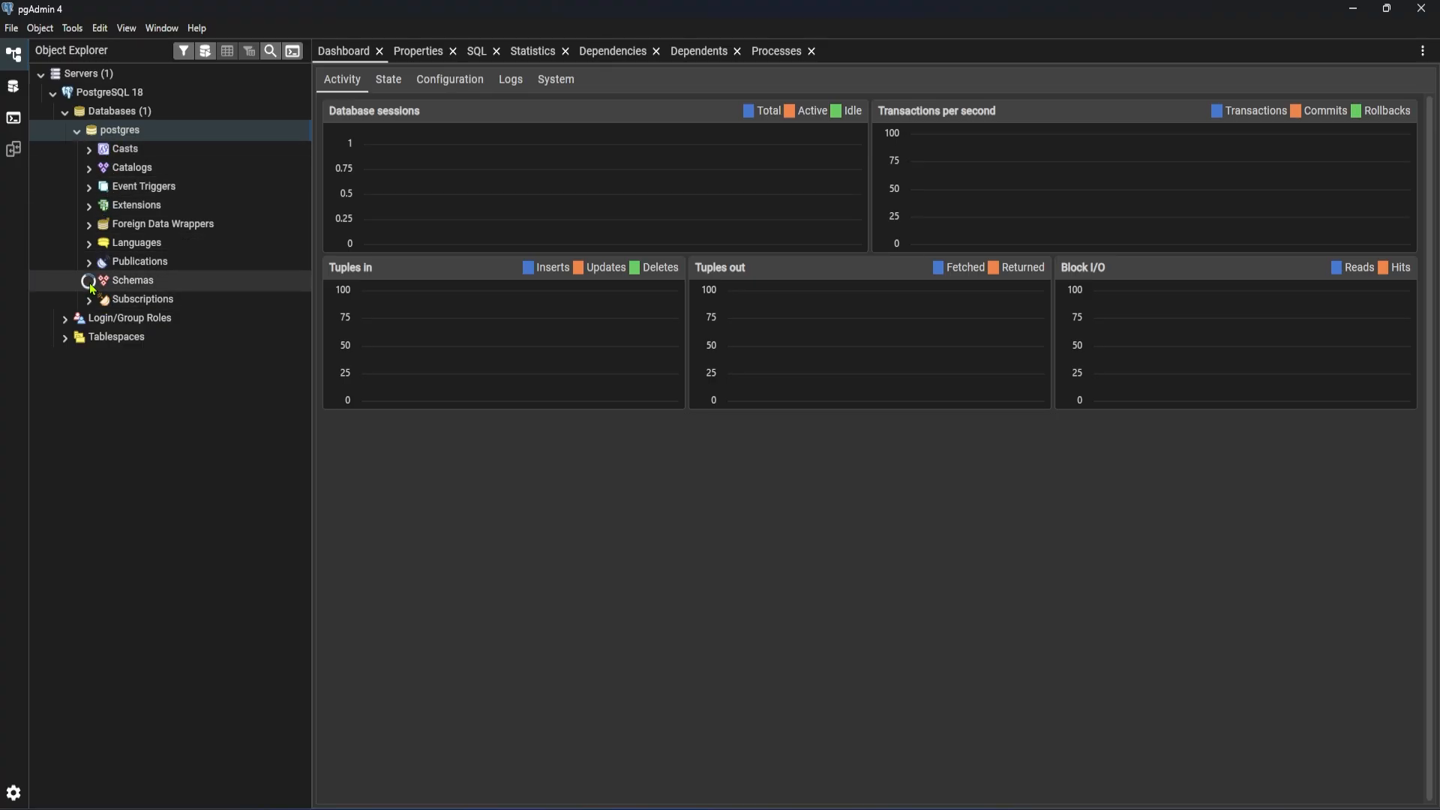
click(90, 284)
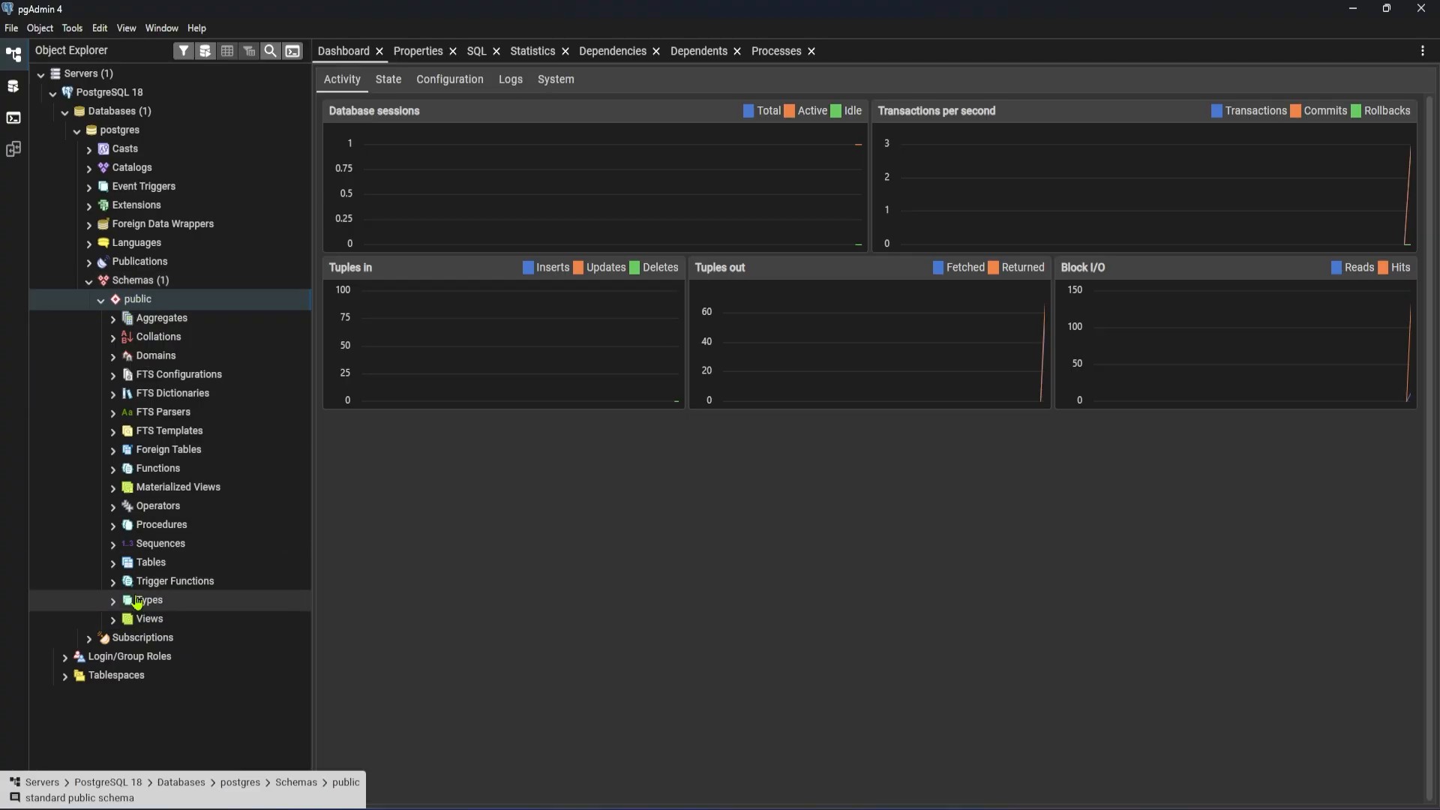
click(114, 564)
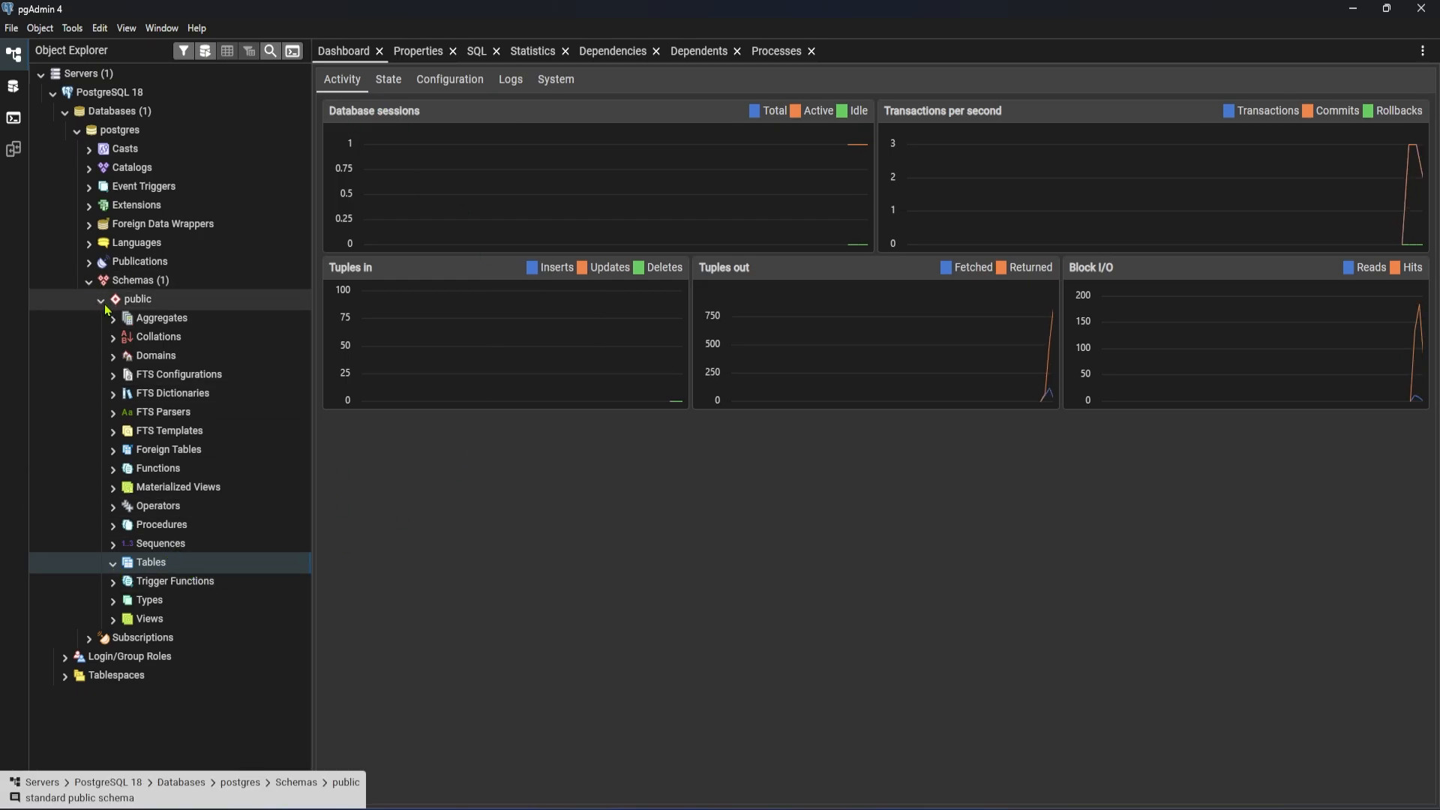
click(89, 281)
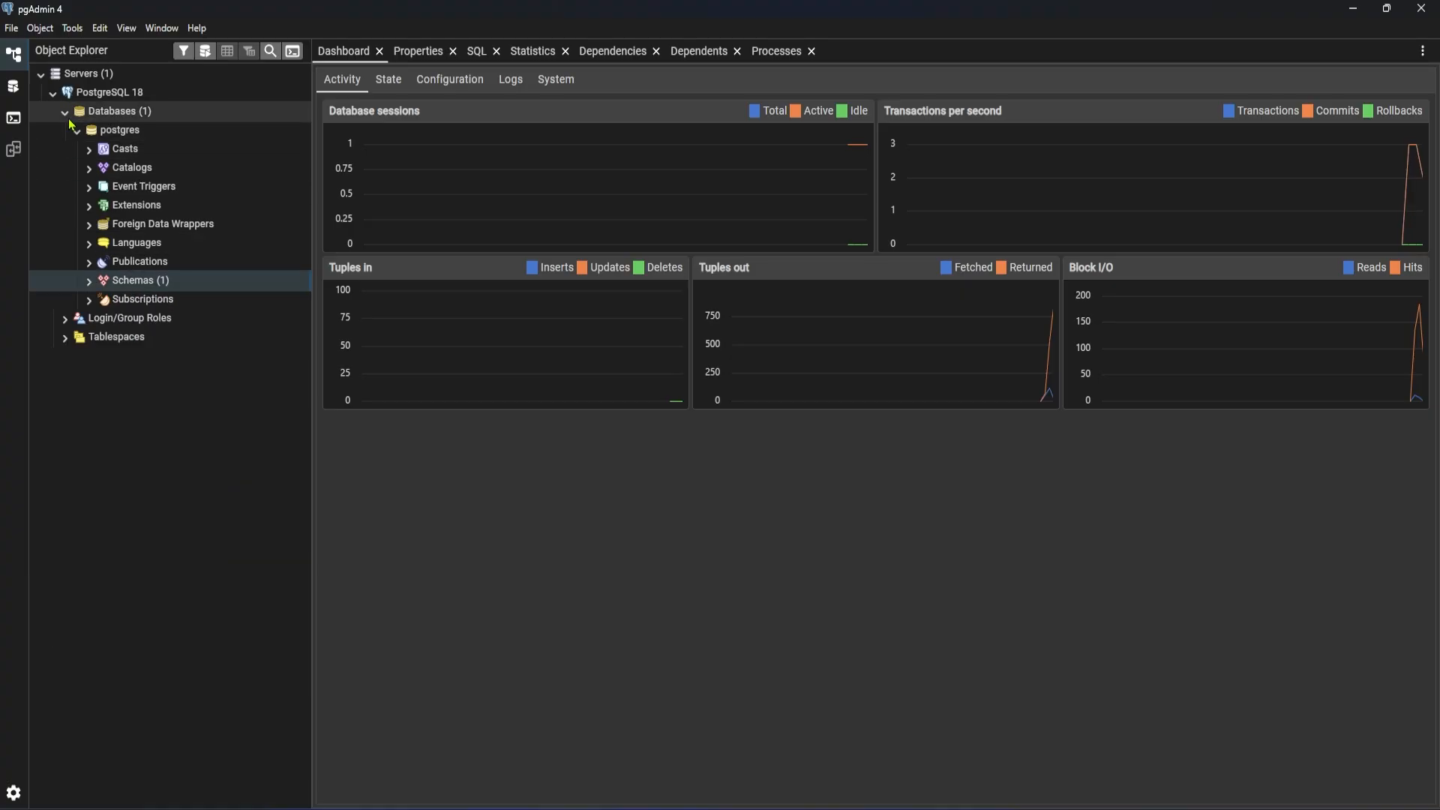
click(75, 128)
click(63, 114)
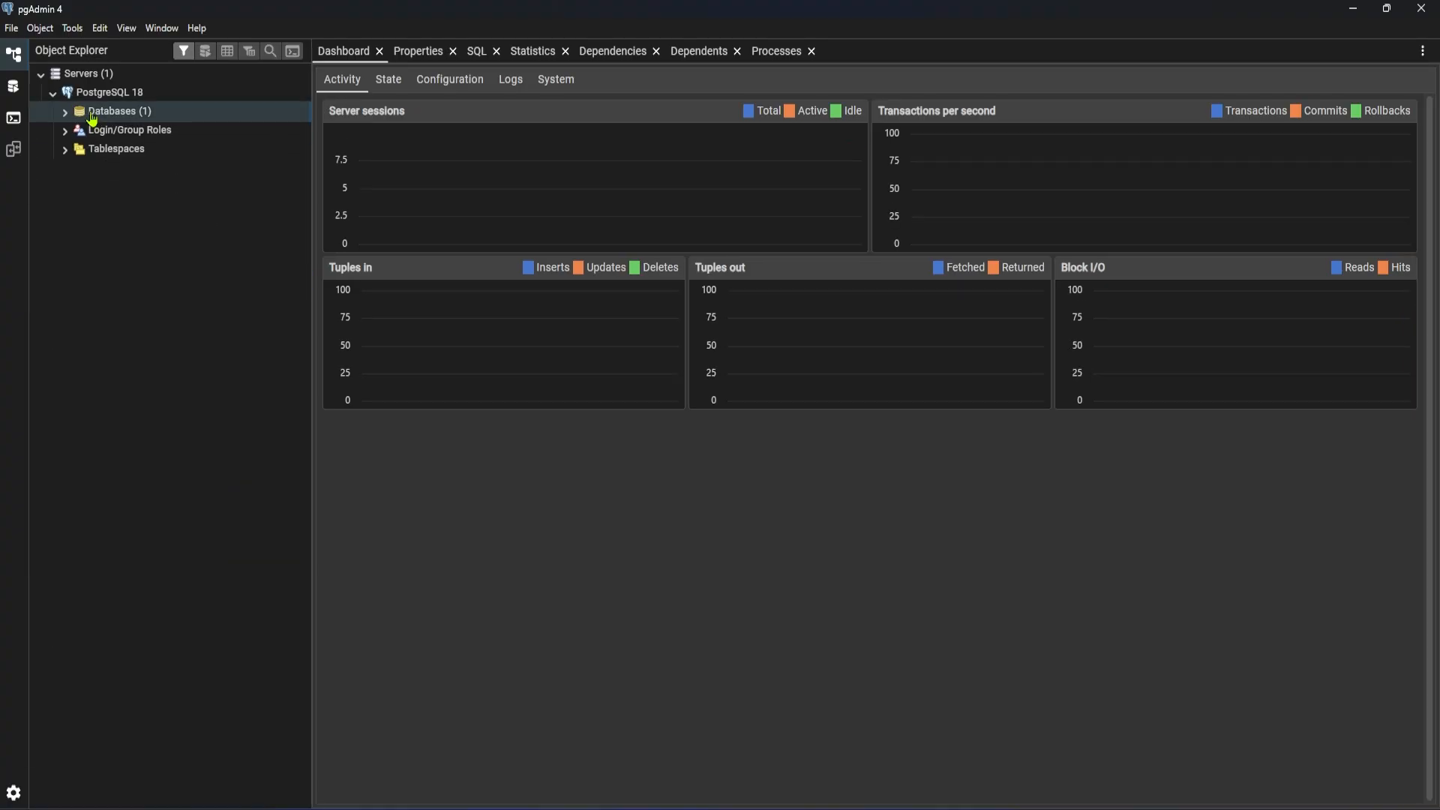
Create a database named Demo on the PostgreSQL 18 server, owned by postgres
click(94, 93)
right_click(104, 96)
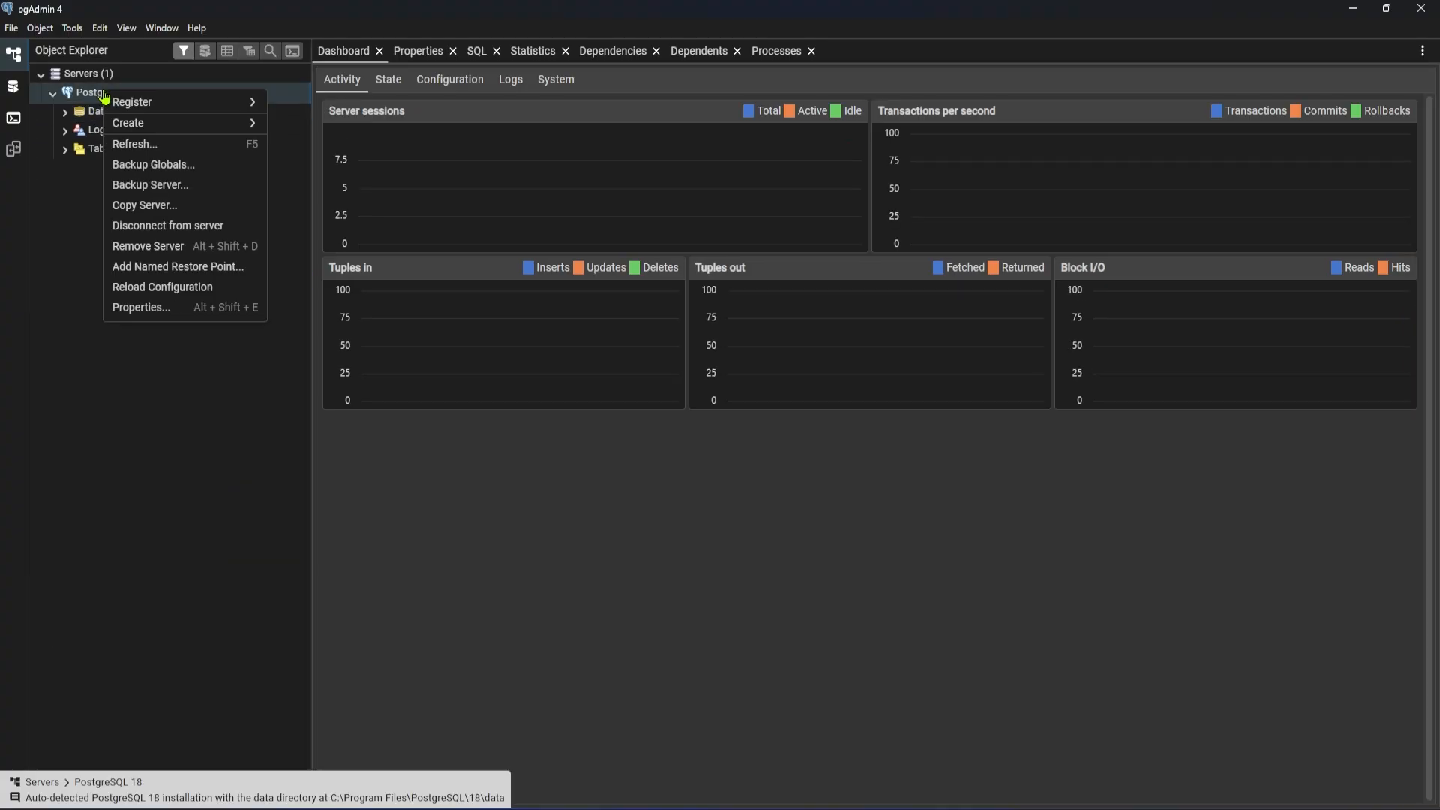
mouse_move(152, 133)
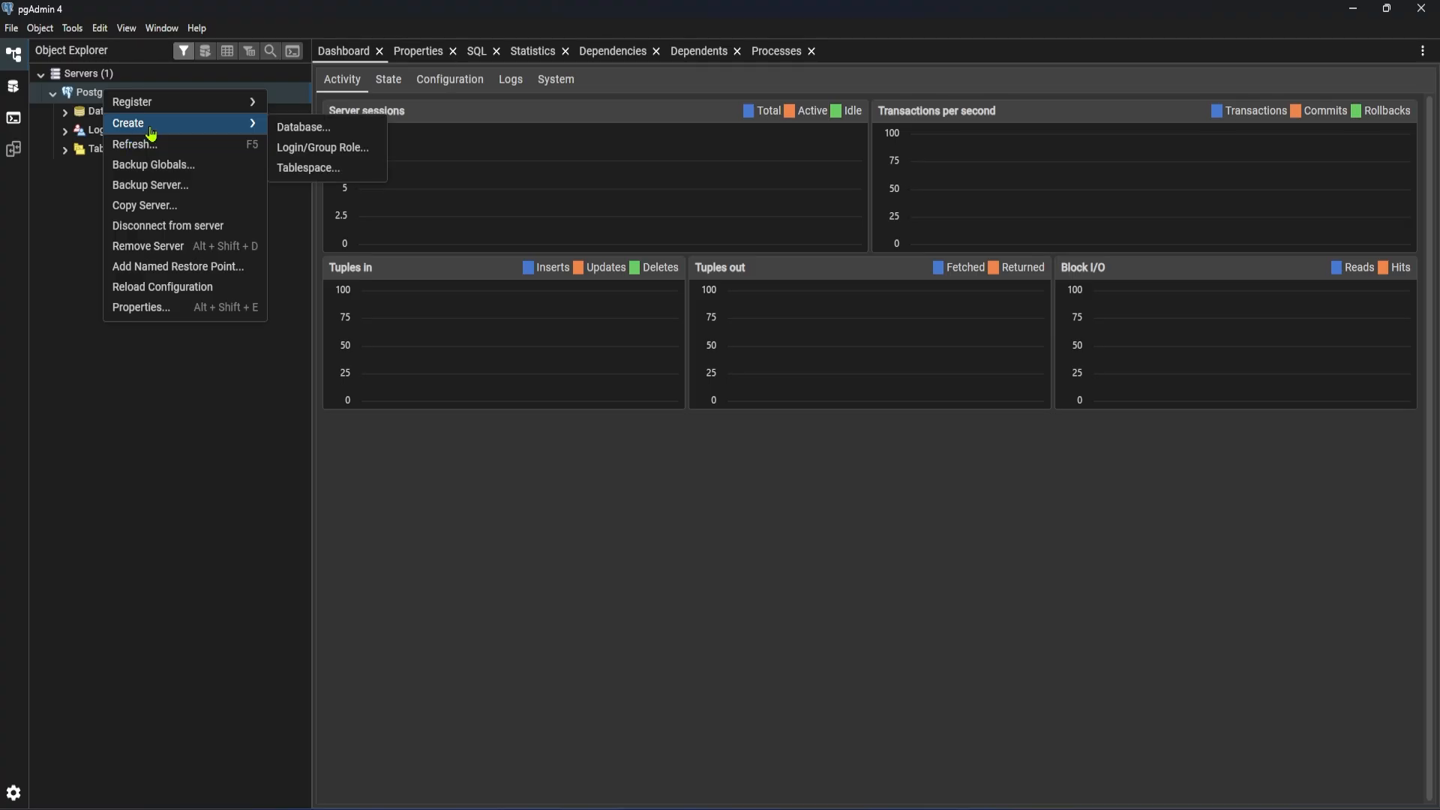
click(330, 127)
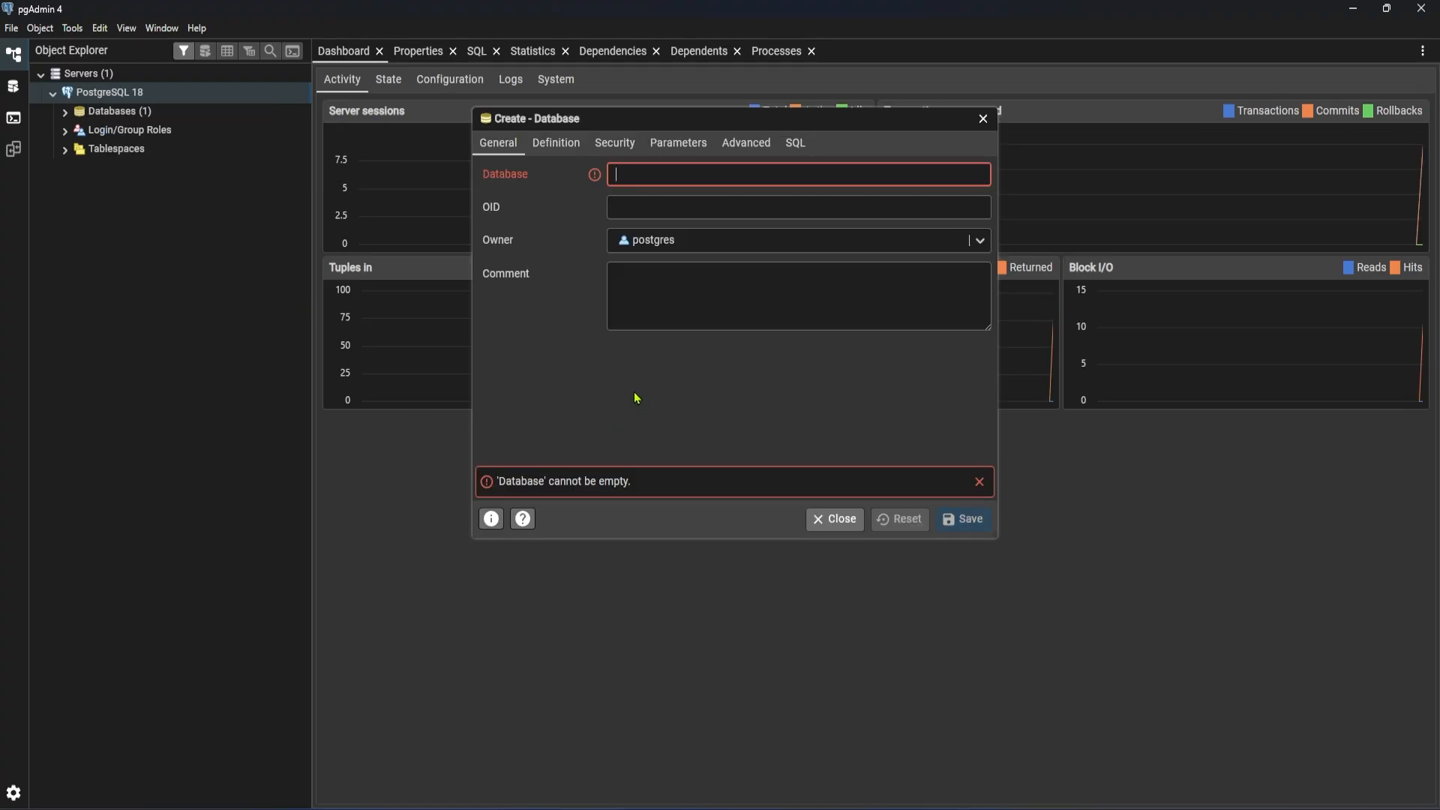
text(Demo)
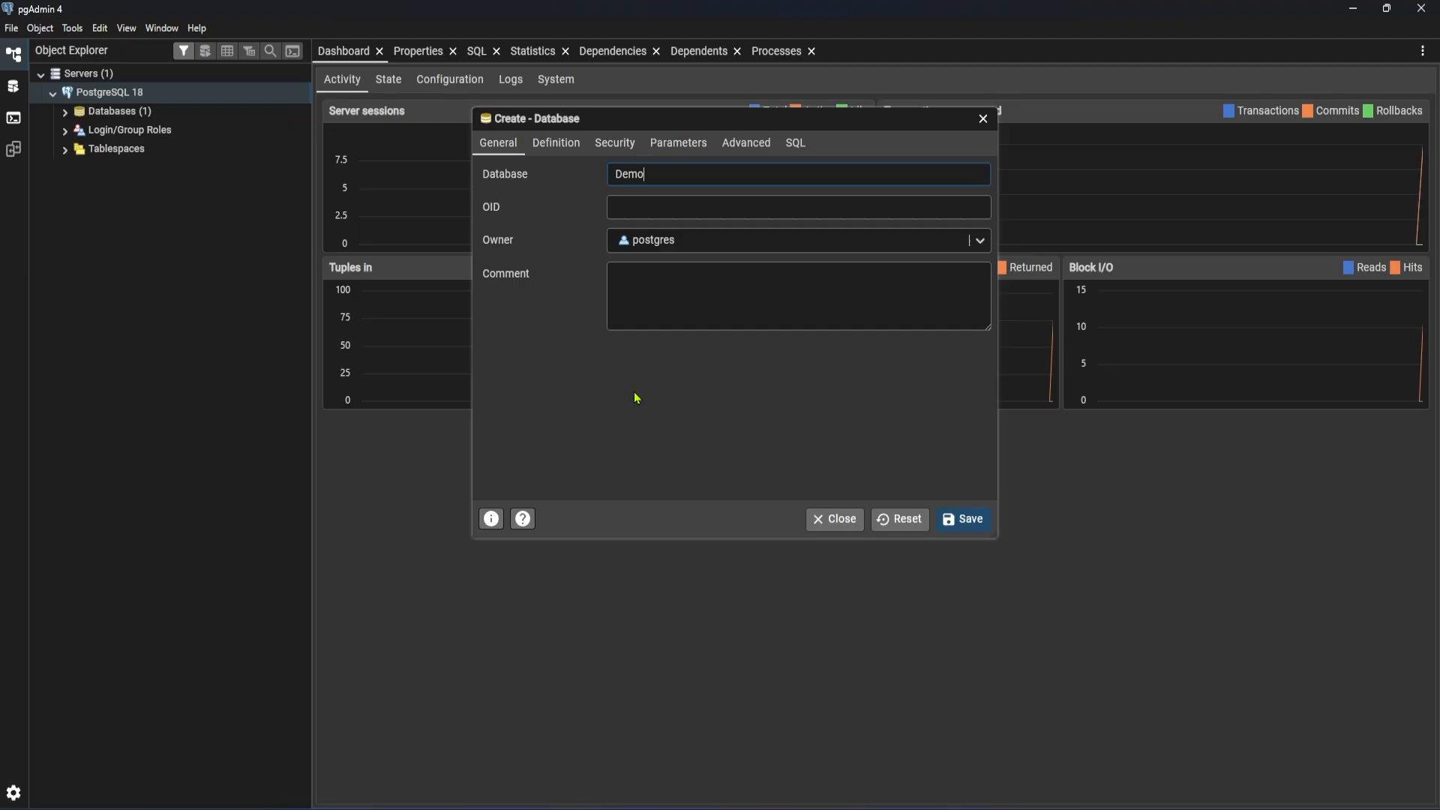
click(966, 520)
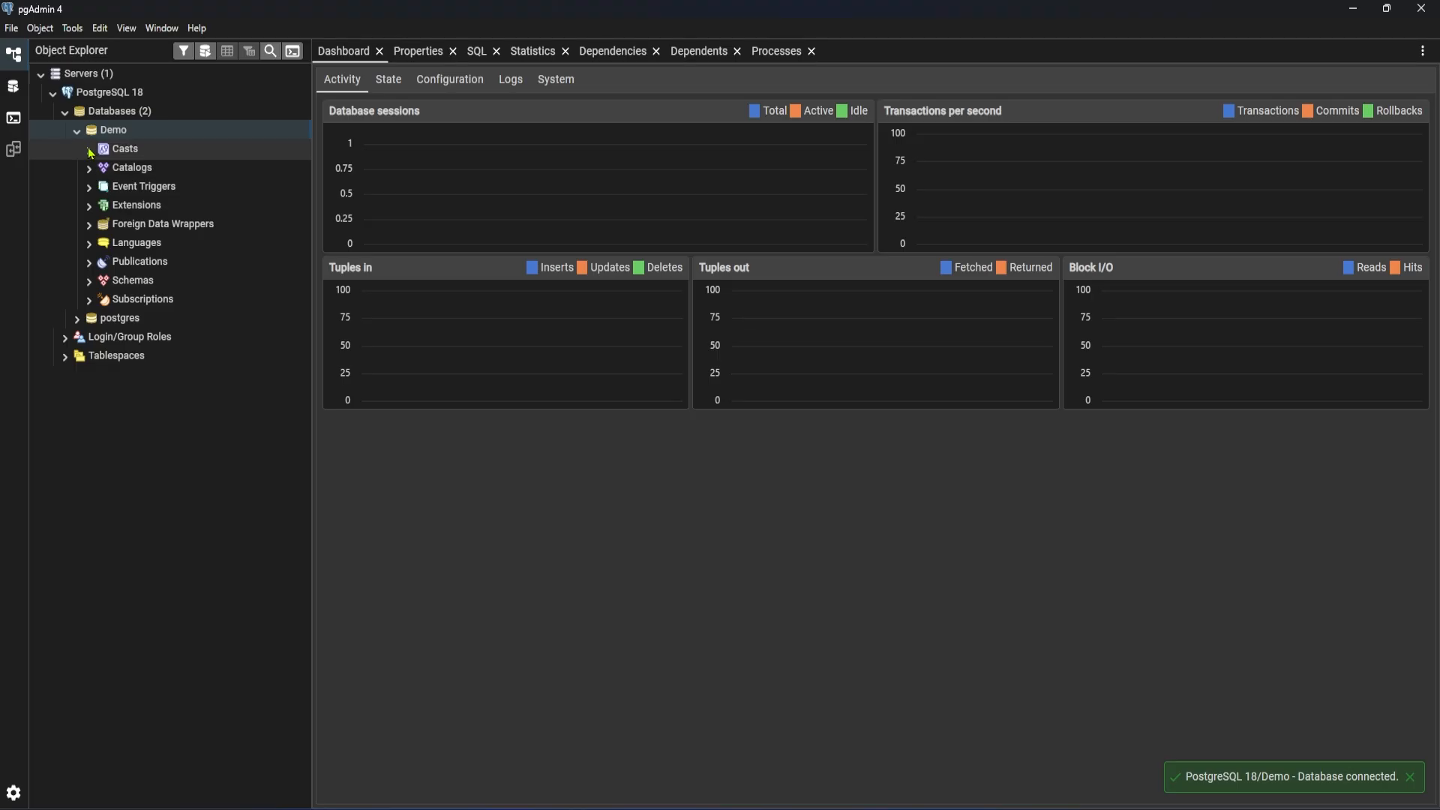
Start a new table in the Demo database's public schema, and review its column, advanced and general settings
click(90, 283)
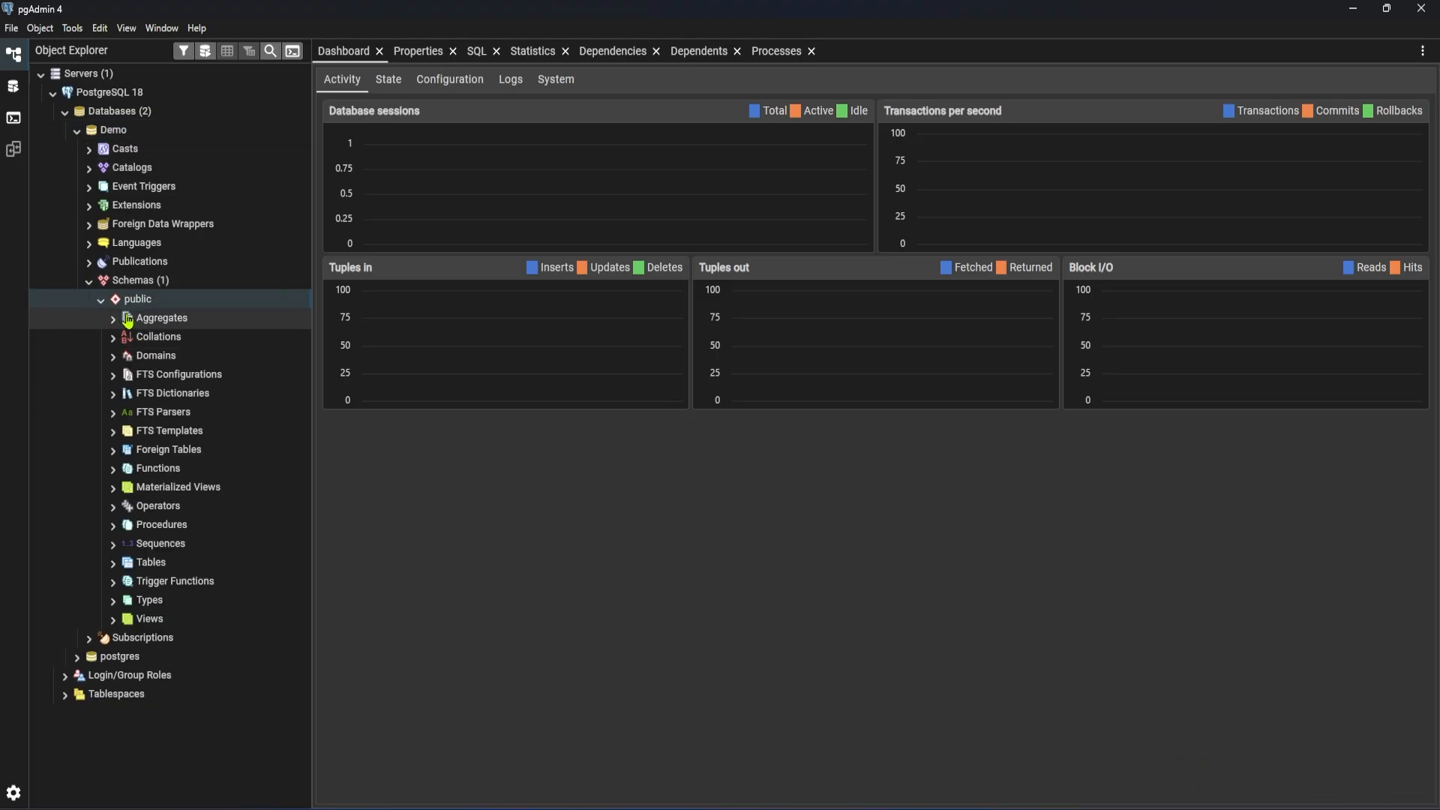
right_click(153, 562)
mouse_move(217, 583)
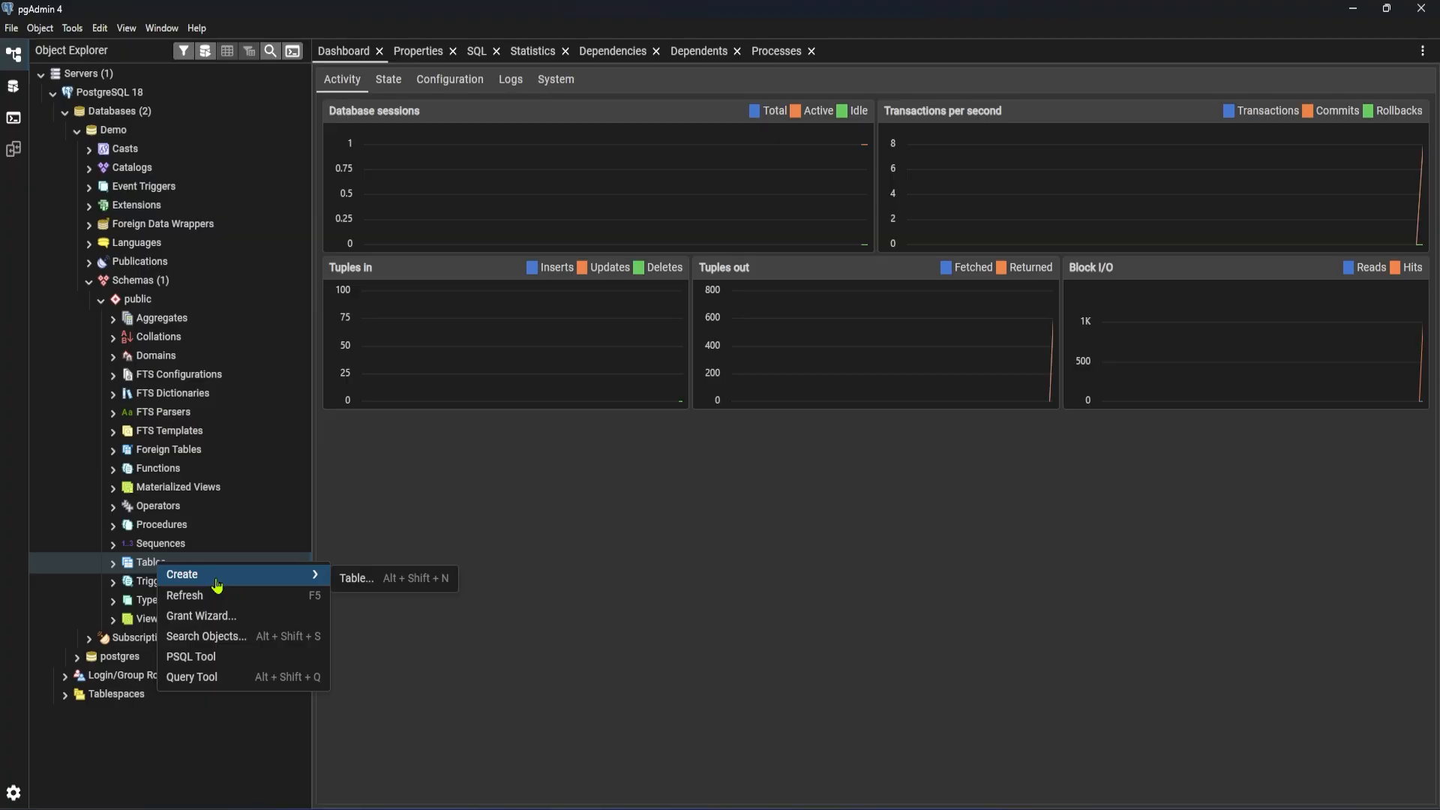
click(393, 587)
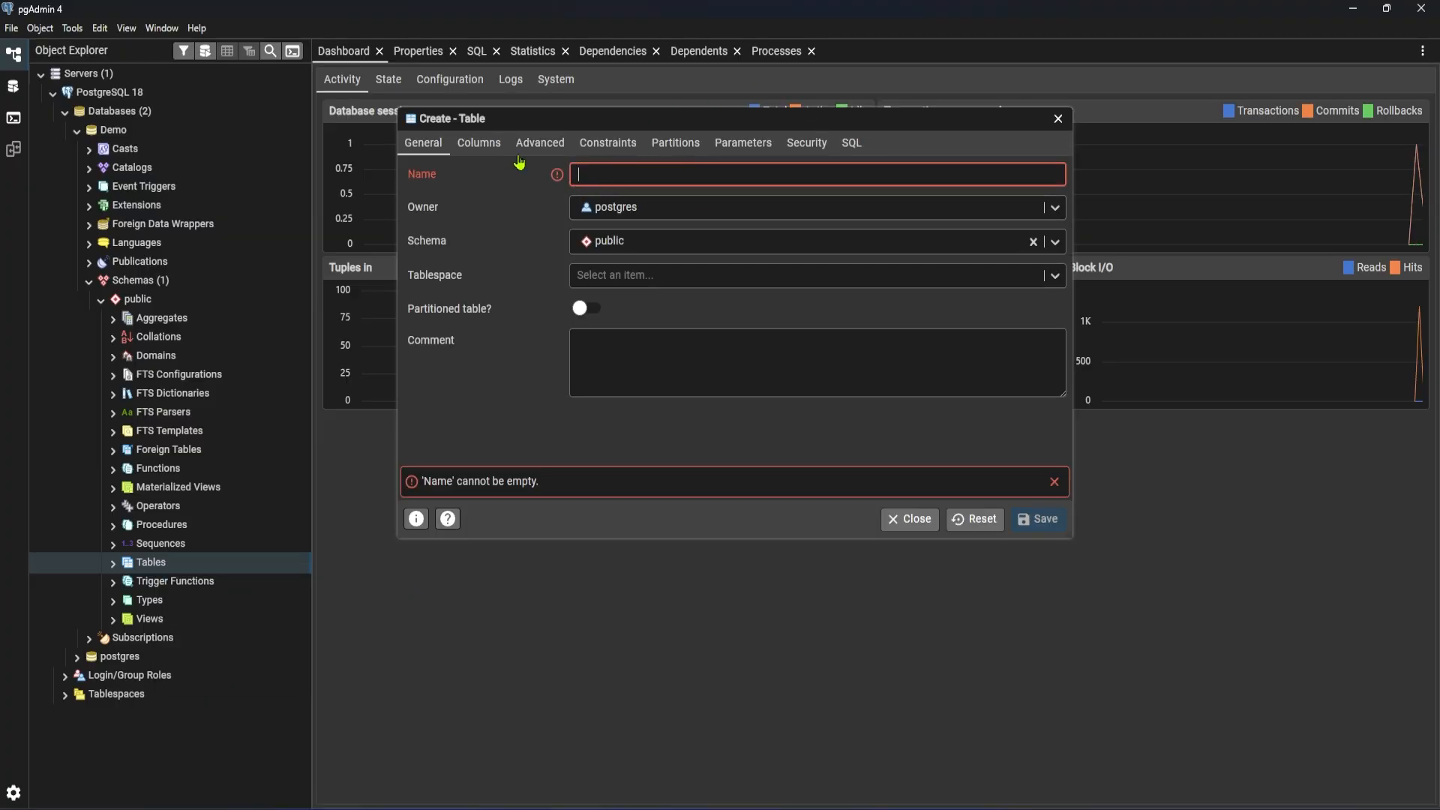
click(479, 144)
click(534, 149)
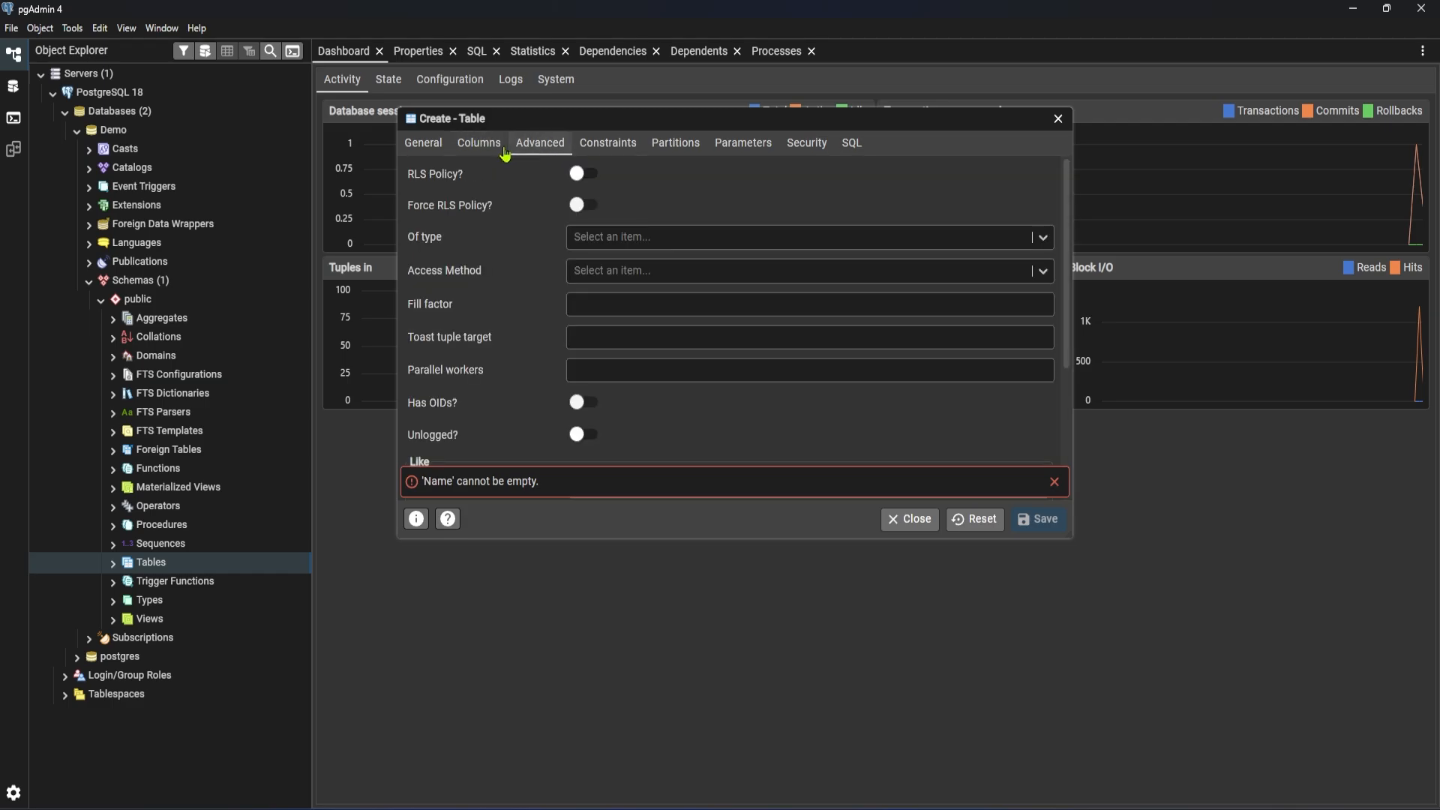
click(437, 152)
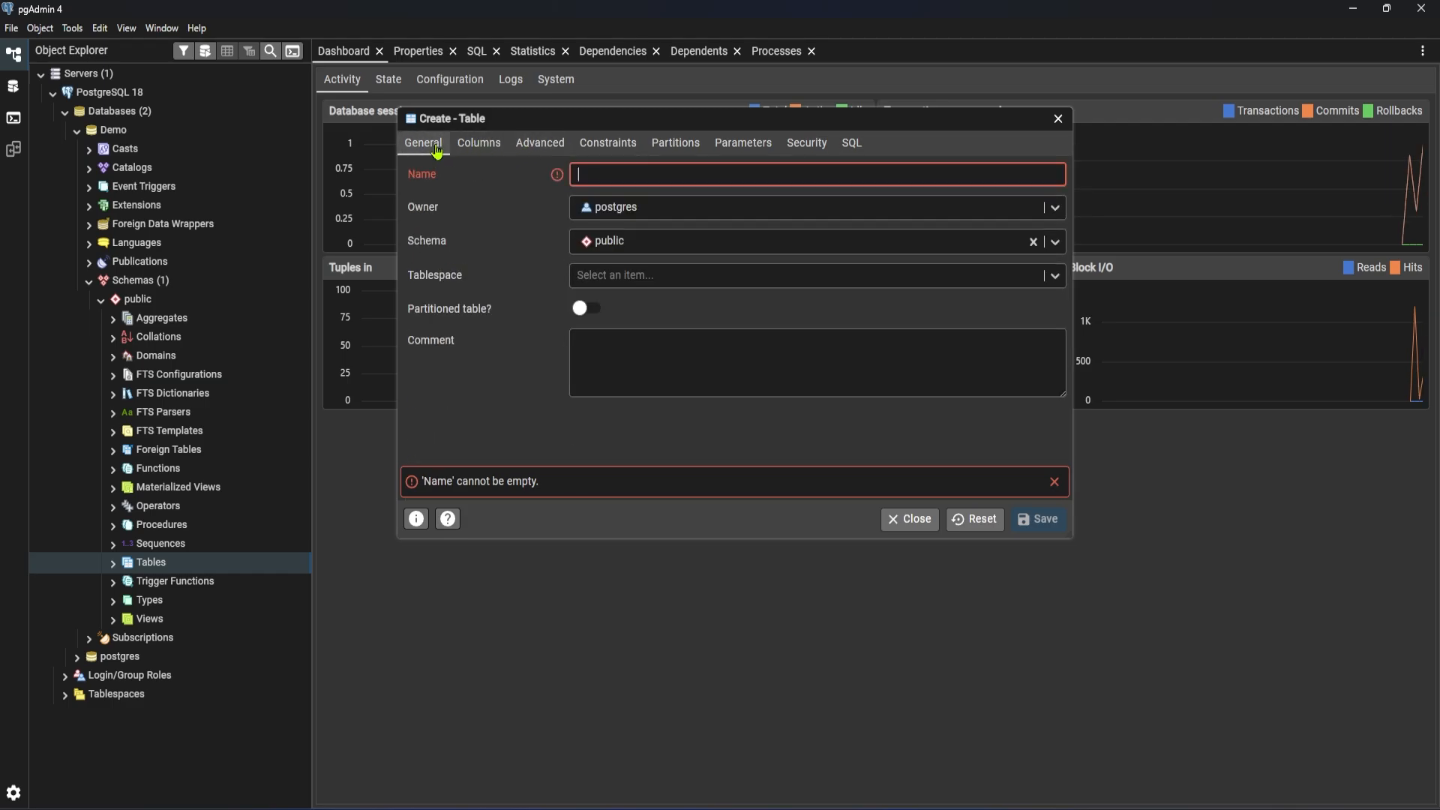